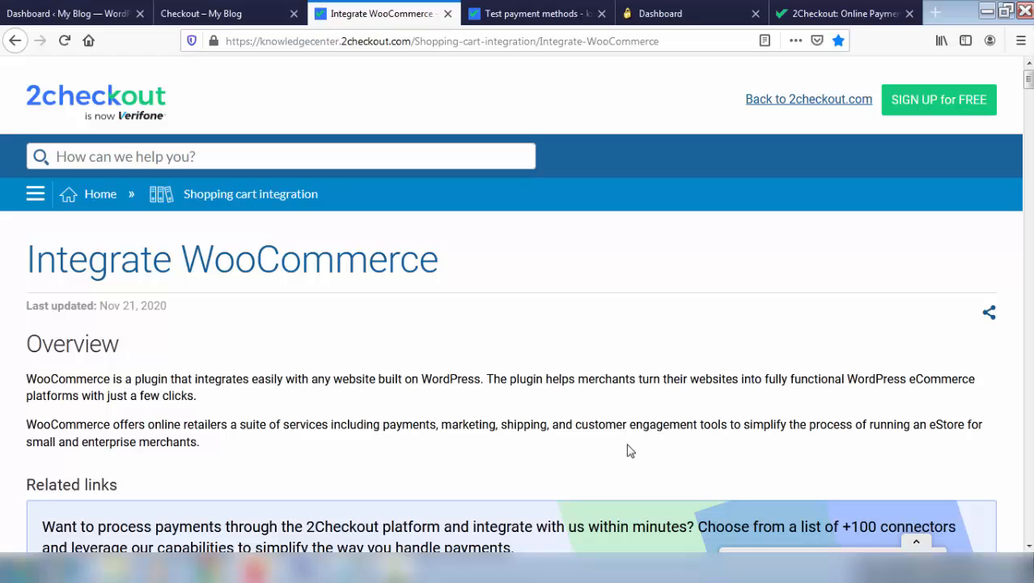
Scroll the Integrate WooCommerce article down to WooCommerce Settings and its GitHub download link
{"action": "scroll", "coordinate": [630, 450], "scroll_direction": "down", "scroll_amount": 5}
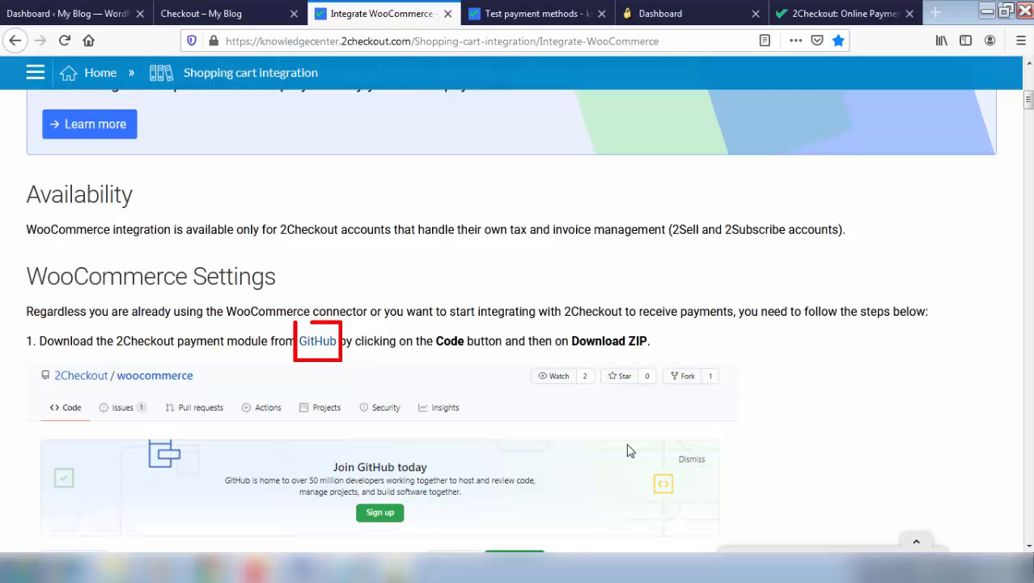
Download the 2Checkout woocommerce repository from GitHub as woocommerce-release.zip and show it in its folder
{"action": "left_click", "coordinate": [316, 340]}
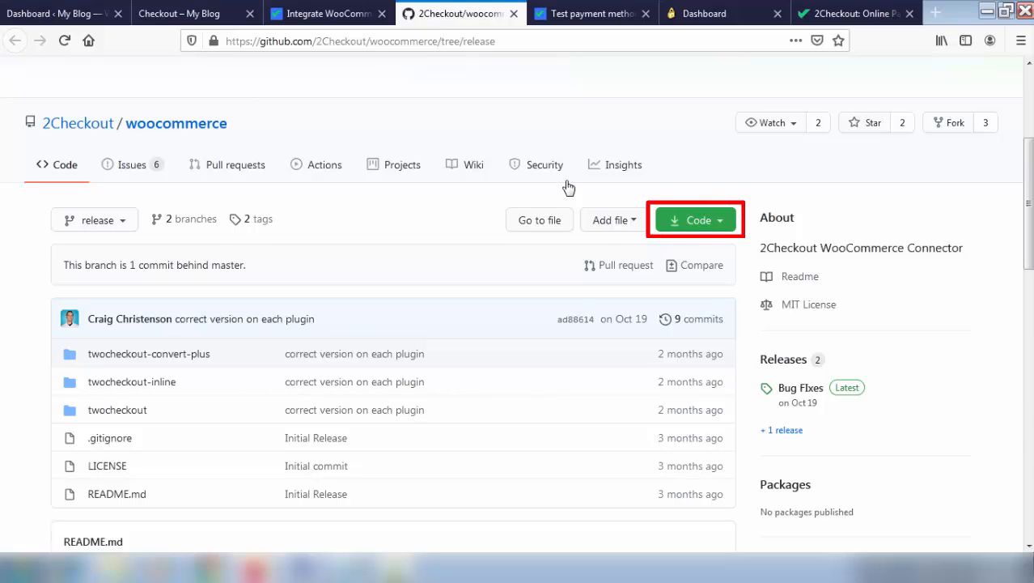
{"action": "left_click", "coordinate": [716, 223]}
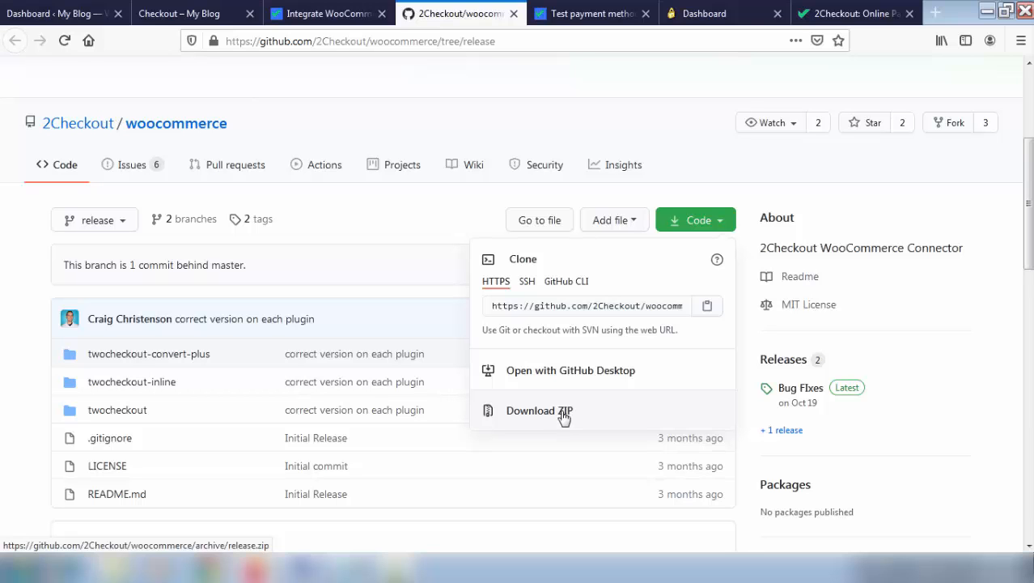
{"action": "left_click", "coordinate": [122, 571]}
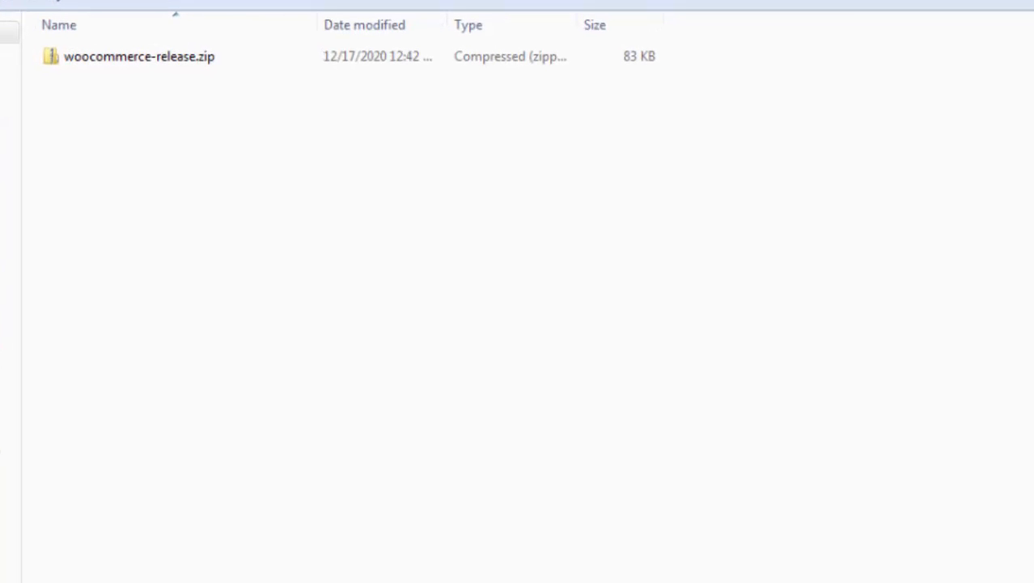
Extract woocommerce-release.zip and open the inner woocommerce-release folder holding the twocheckout folders
{"action": "right_click", "coordinate": [134, 65]}
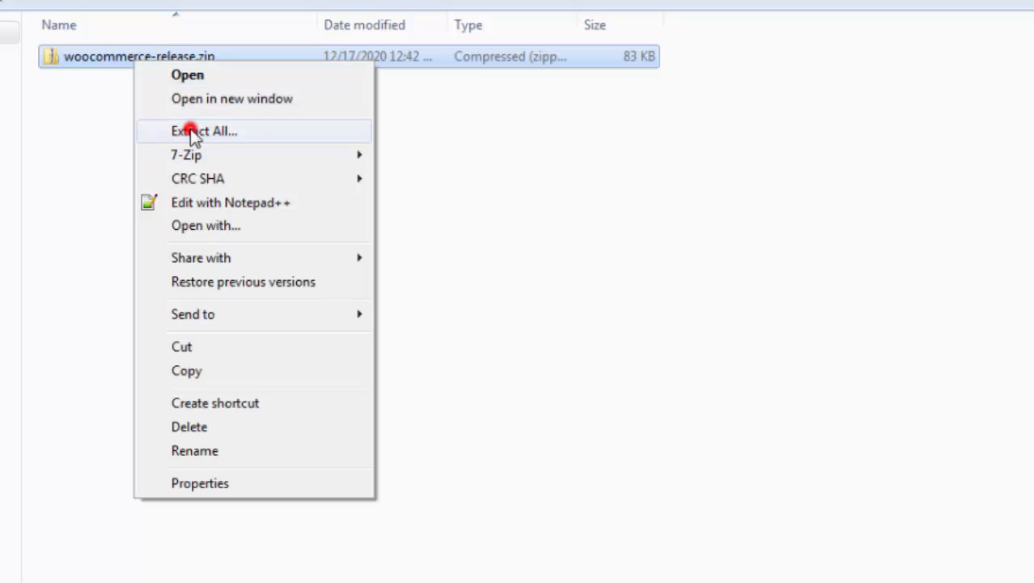
{"action": "left_click", "coordinate": [191, 130]}
{"action": "left_click", "coordinate": [781, 526]}
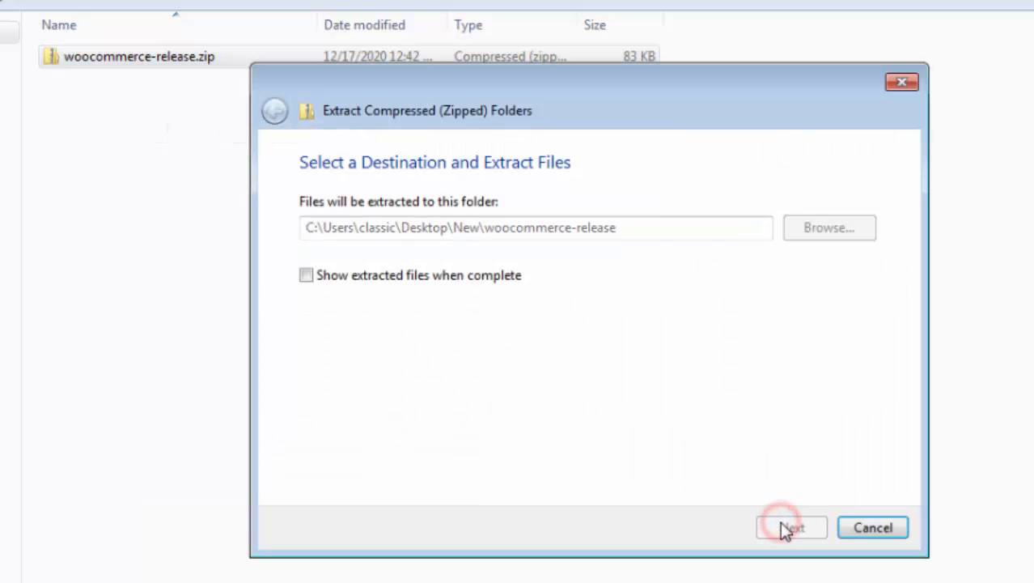
{"action": "double_click", "coordinate": [151, 57]}
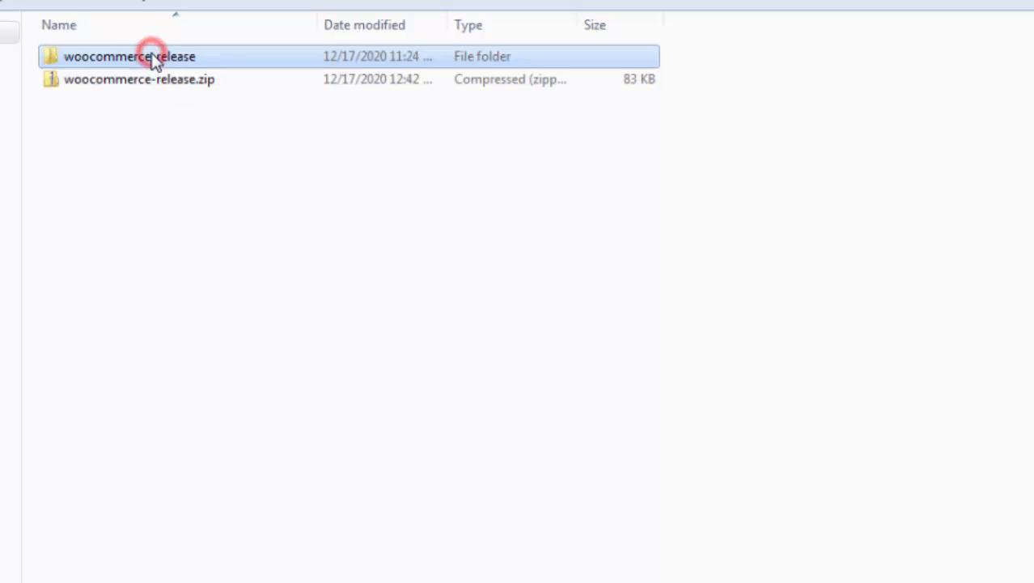
{"action": "double_click", "coordinate": [154, 58]}
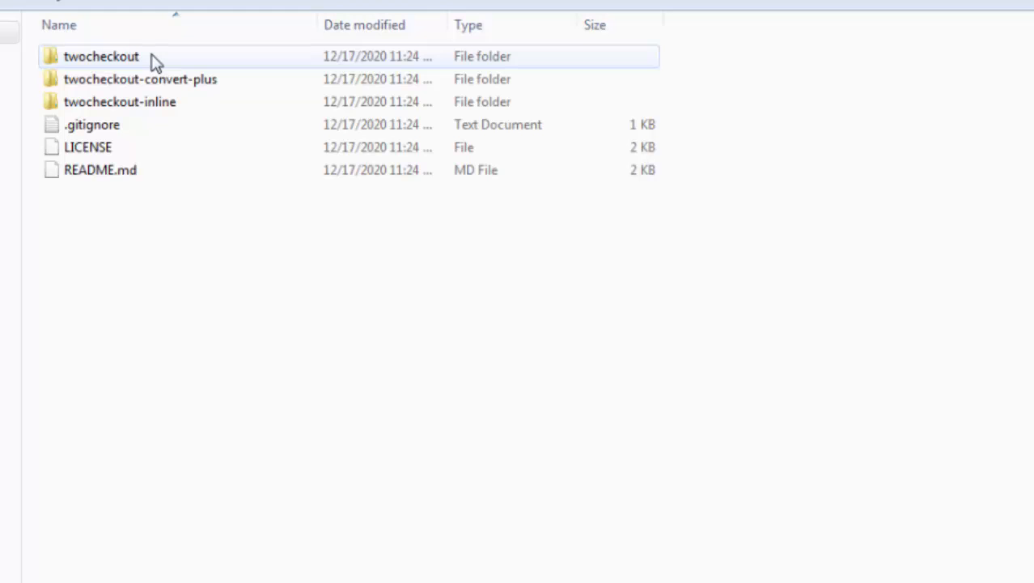
Compress the twocheckout folder into twocheckout.zip and select the new archive
{"action": "left_click", "coordinate": [142, 55]}
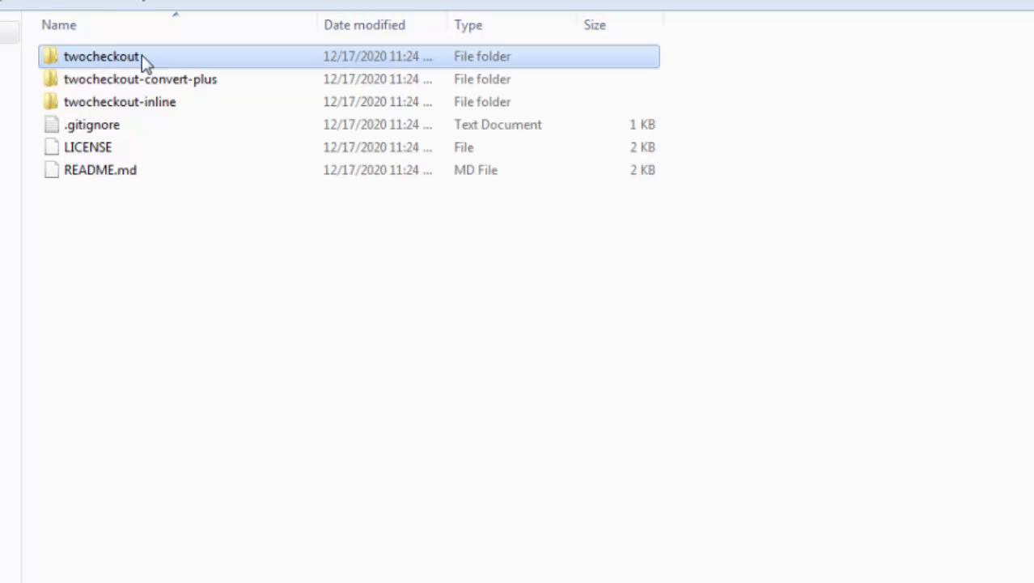
{"action": "right_click", "coordinate": [141, 56]}
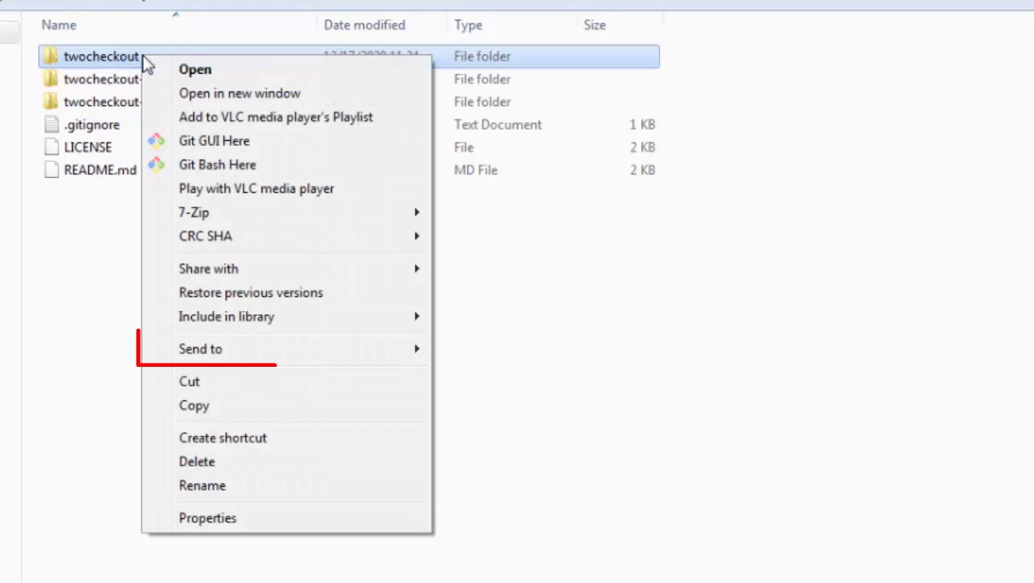
{"action": "mouse_move", "coordinate": [301, 353]}
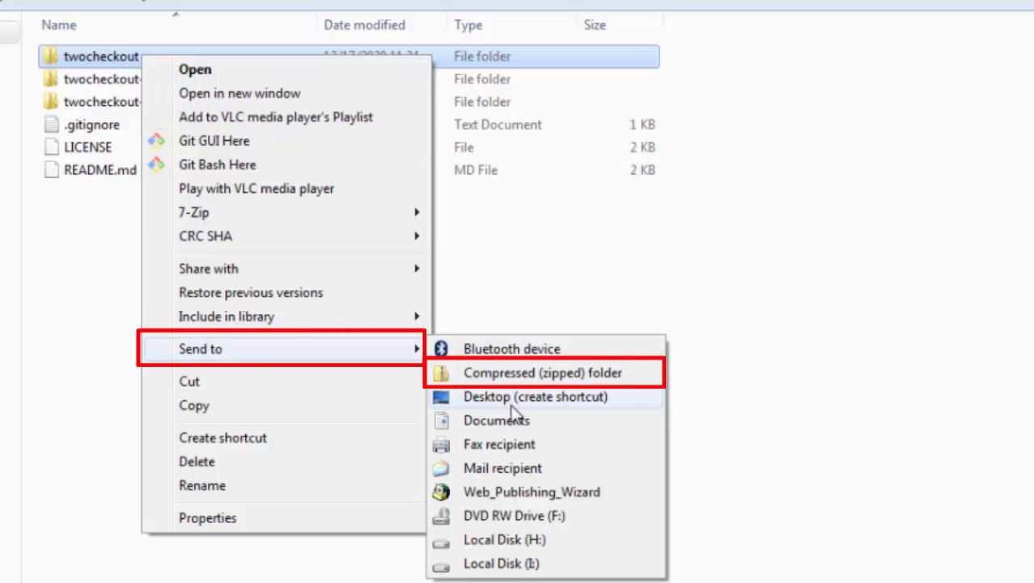
{"action": "left_click", "coordinate": [503, 373]}
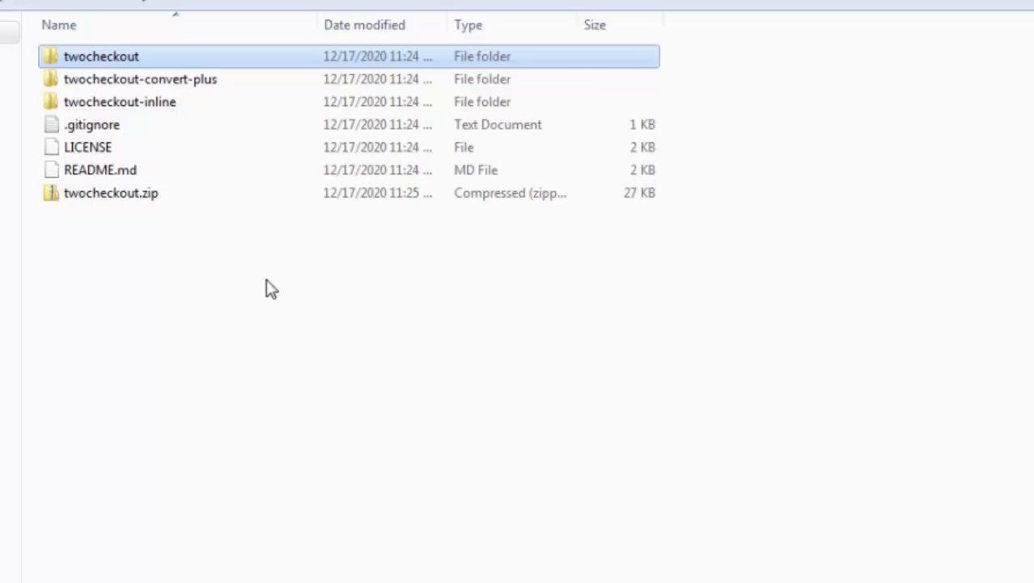
{"action": "left_click", "coordinate": [141, 204]}
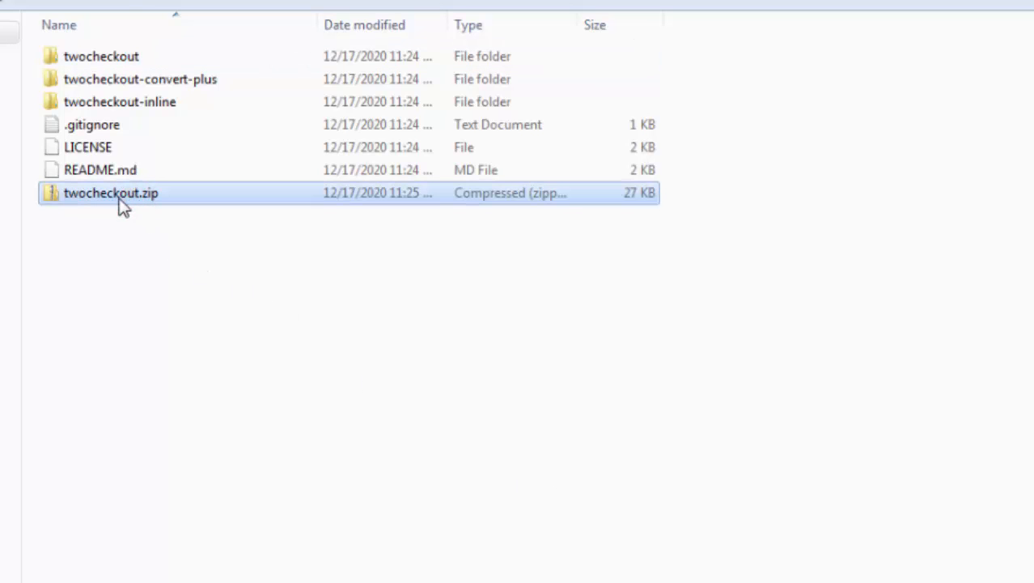
Zip the twocheckout-convert-plus and twocheckout-inline folders as well
{"action": "right_click", "coordinate": [134, 80]}
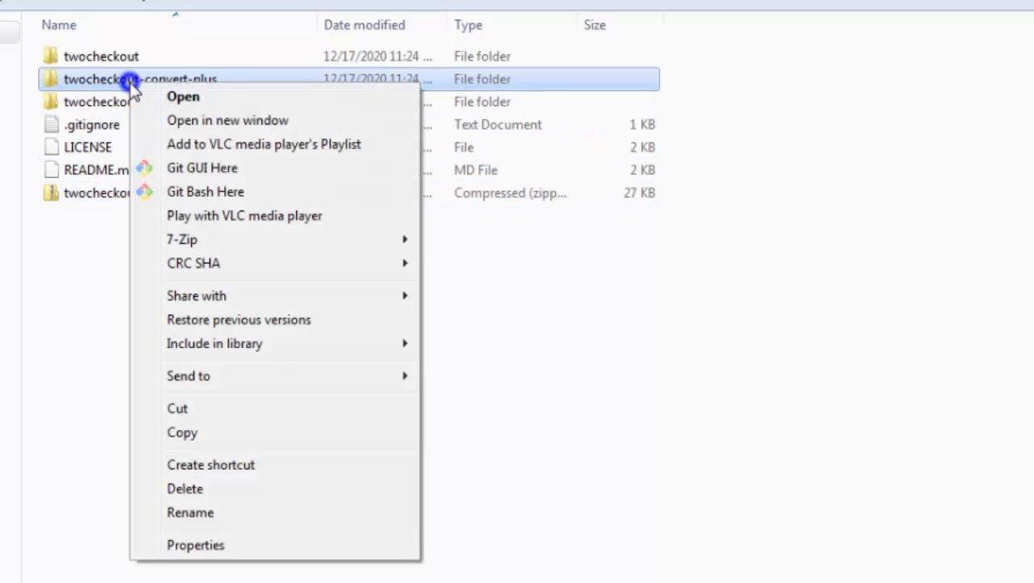
{"action": "mouse_move", "coordinate": [252, 375]}
{"action": "left_click", "coordinate": [455, 400]}
{"action": "right_click", "coordinate": [143, 102]}
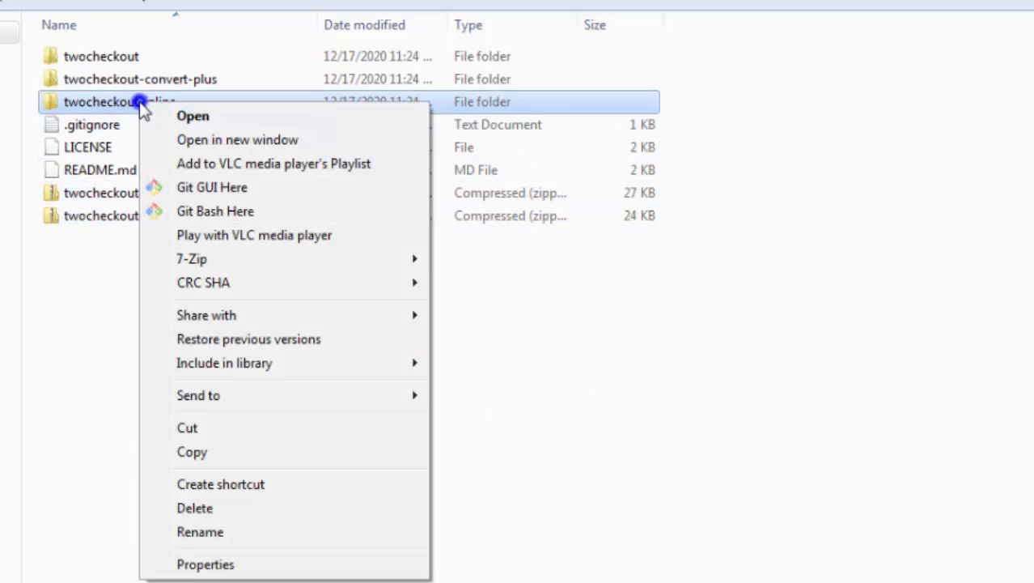
{"action": "mouse_move", "coordinate": [341, 394]}
{"action": "left_click", "coordinate": [471, 419]}
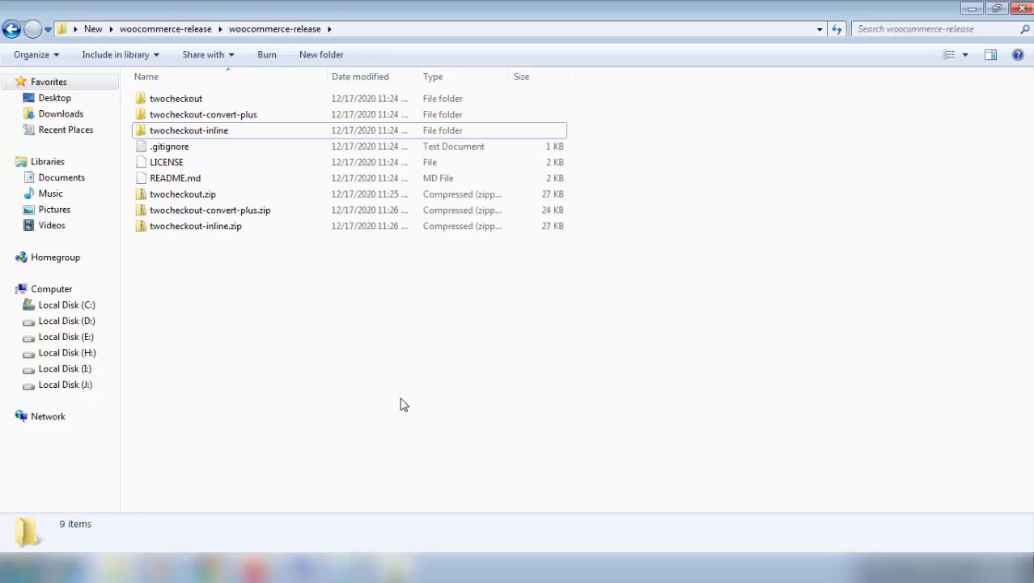
{"action": "left_click", "coordinate": [254, 575]}
Upload twocheckout.zip through Plugins > Add New > Upload Plugin and install it
{"action": "left_click", "coordinate": [57, 10]}
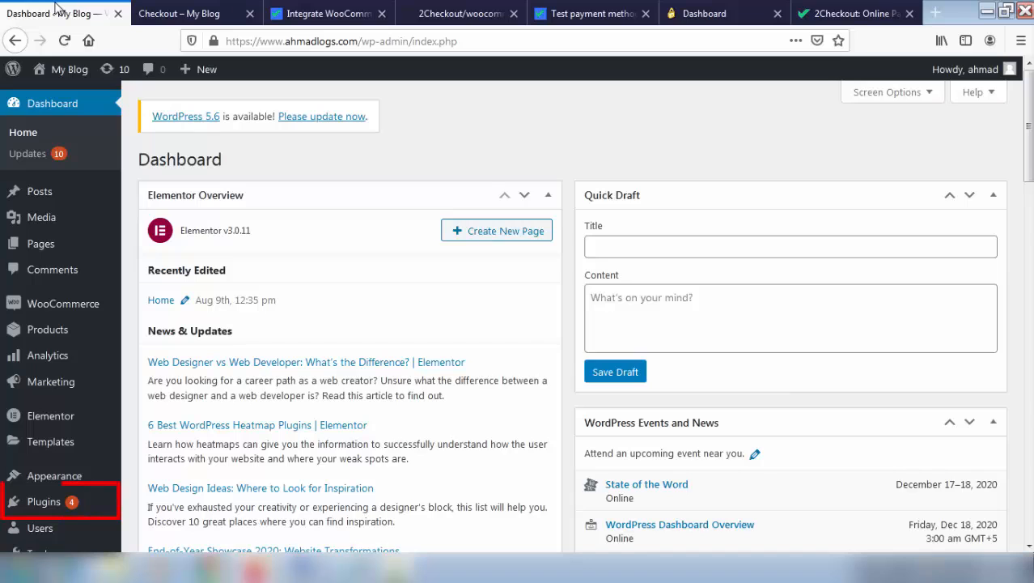
{"action": "mouse_move", "coordinate": [47, 511]}
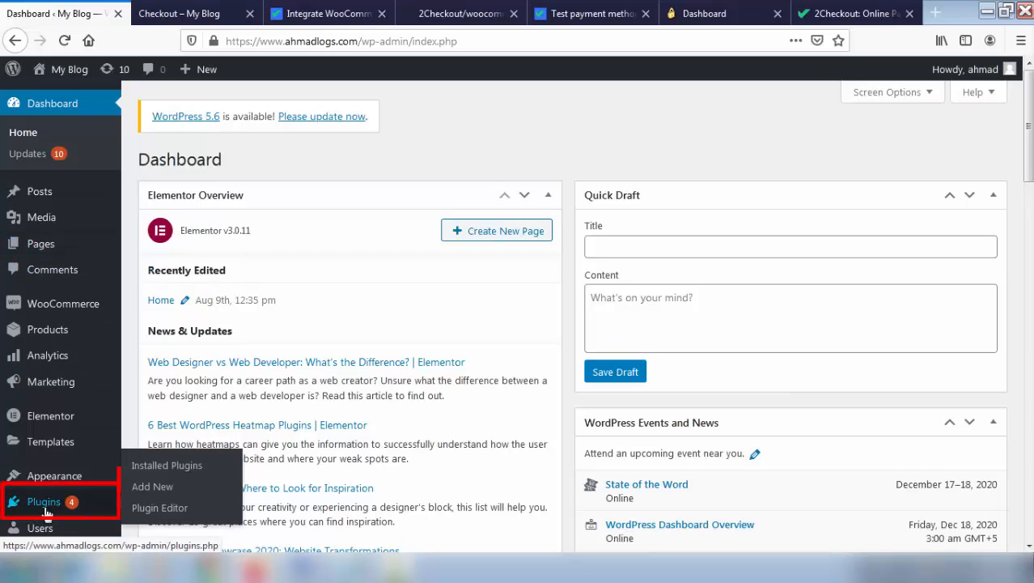
{"action": "left_click", "coordinate": [155, 487]}
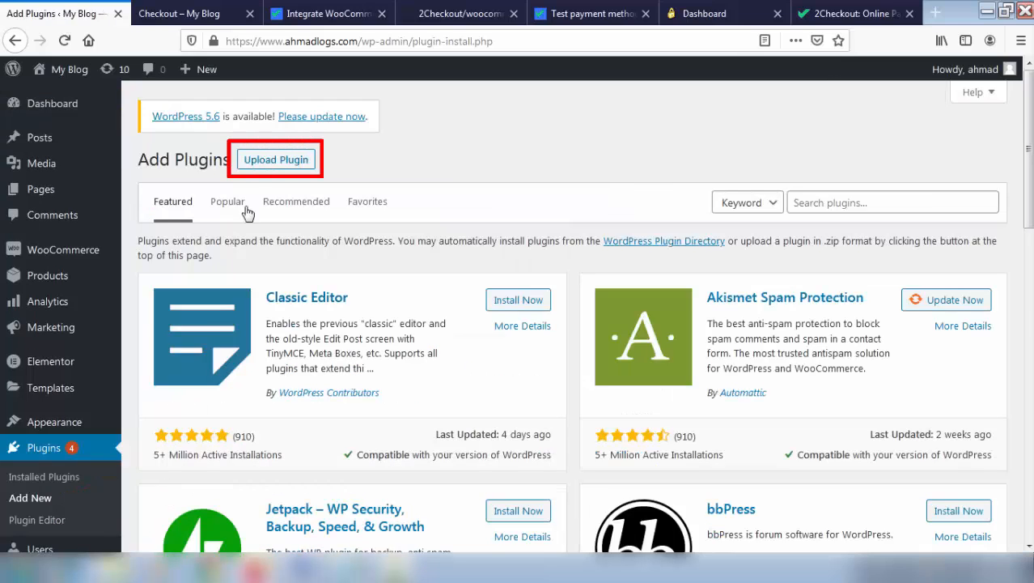
{"action": "left_click", "coordinate": [267, 164]}
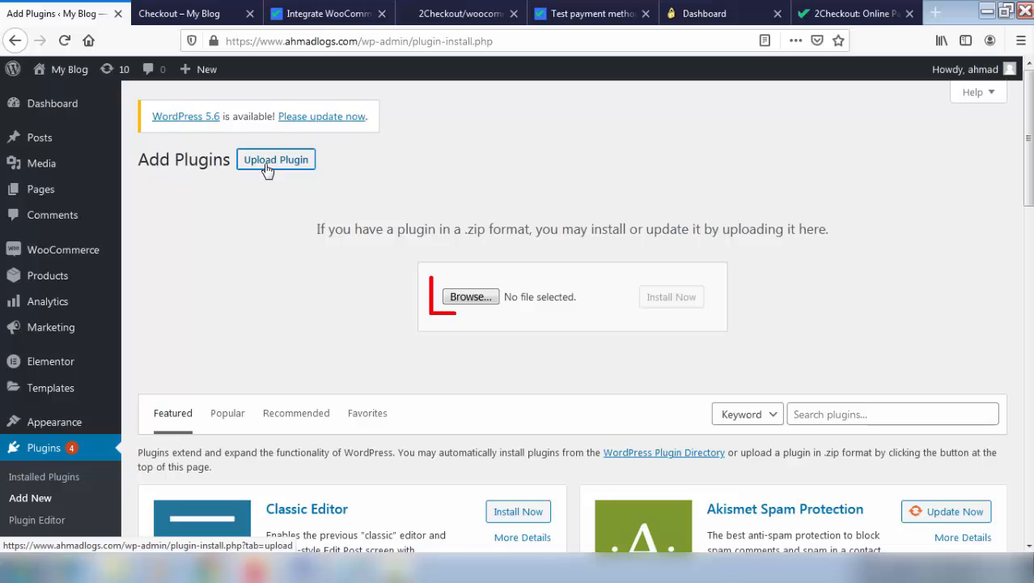
{"action": "left_click", "coordinate": [469, 297]}
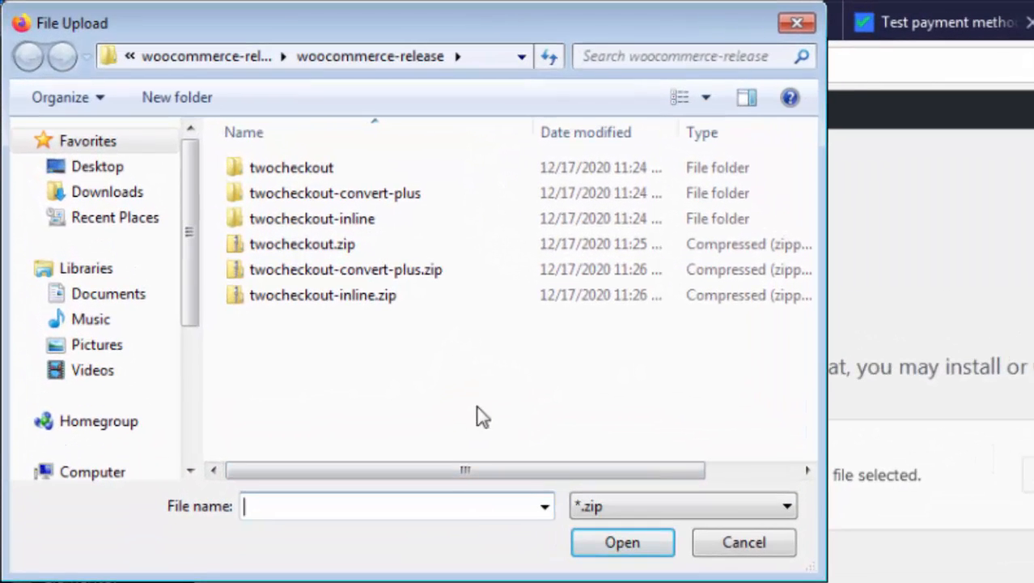
{"action": "left_click", "coordinate": [293, 247]}
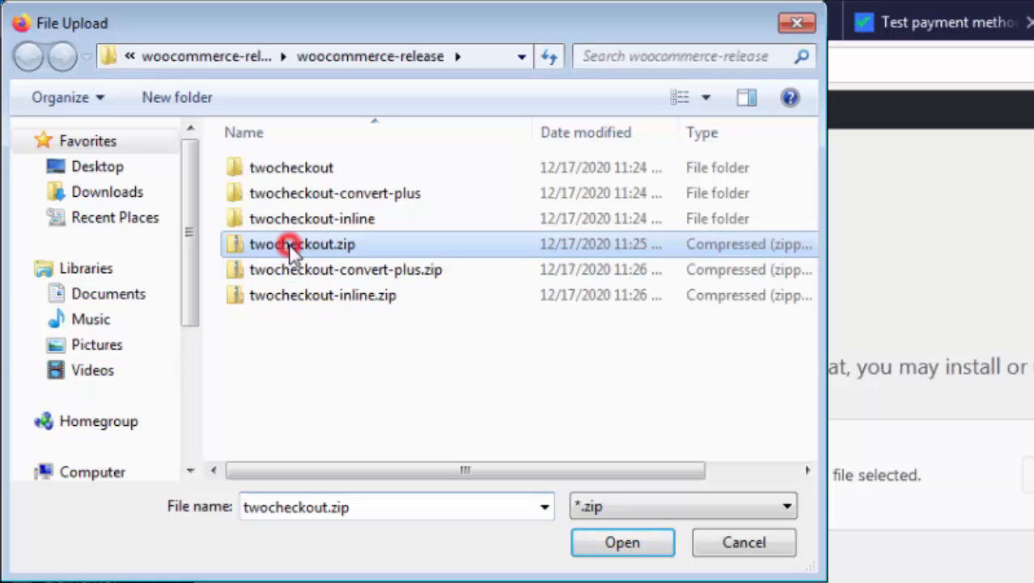
{"action": "left_click", "coordinate": [620, 544]}
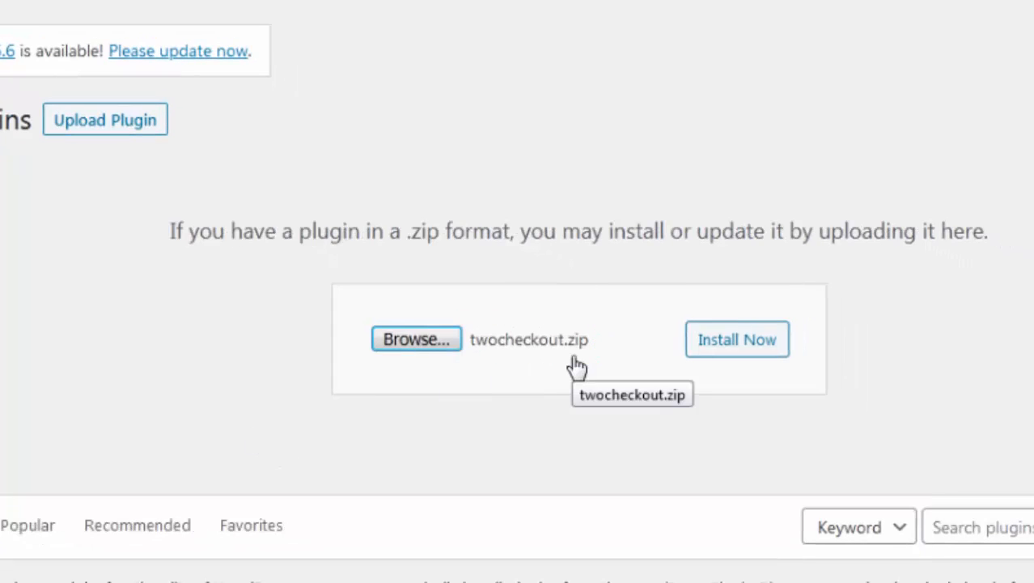
{"action": "left_click", "coordinate": [720, 348]}
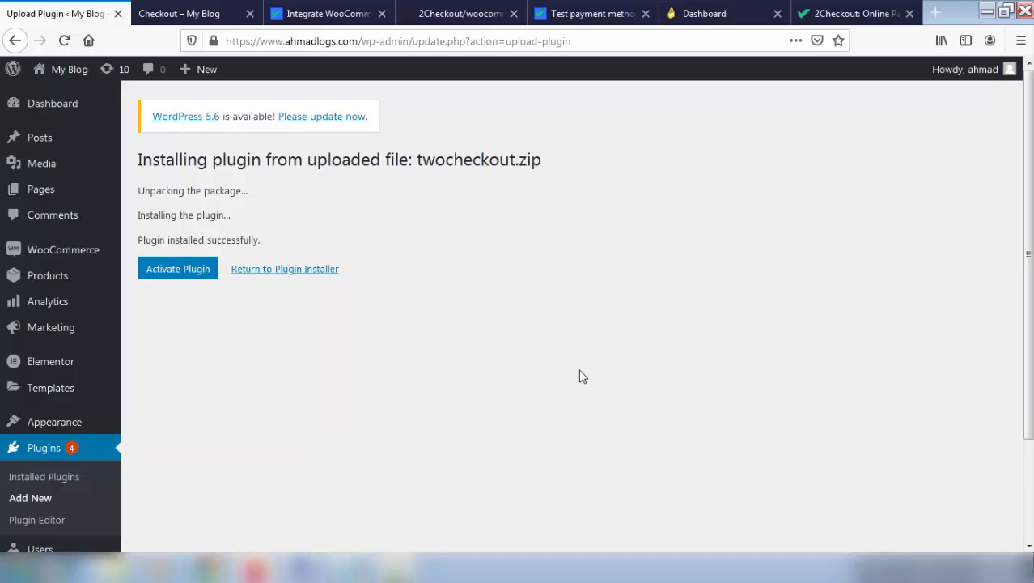
Upload and install the twocheckout-convert-plus.zip plugin
{"action": "left_click", "coordinate": [33, 497]}
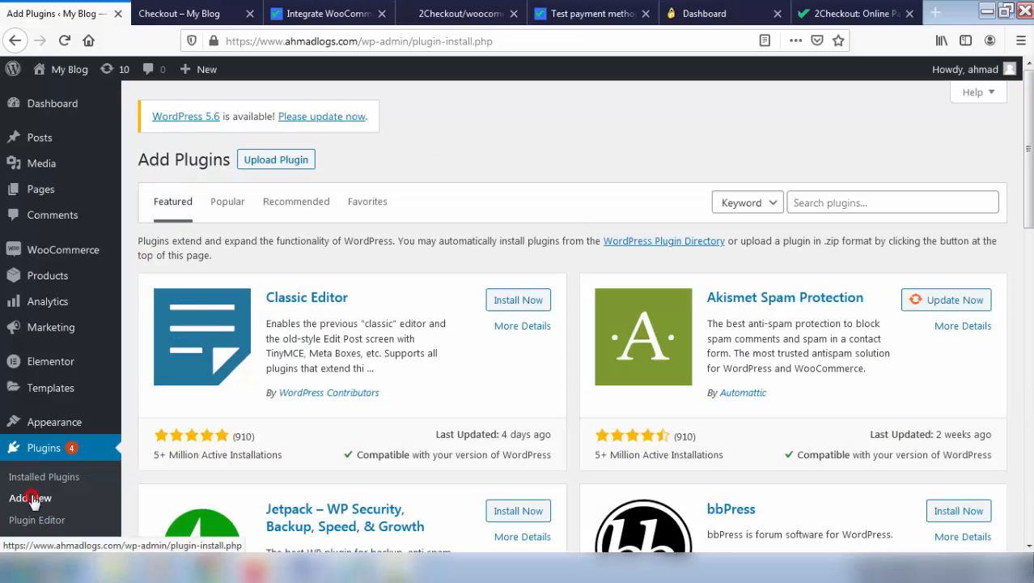
{"action": "left_click", "coordinate": [264, 171]}
{"action": "left_click", "coordinate": [462, 296]}
{"action": "left_click", "coordinate": [231, 168]}
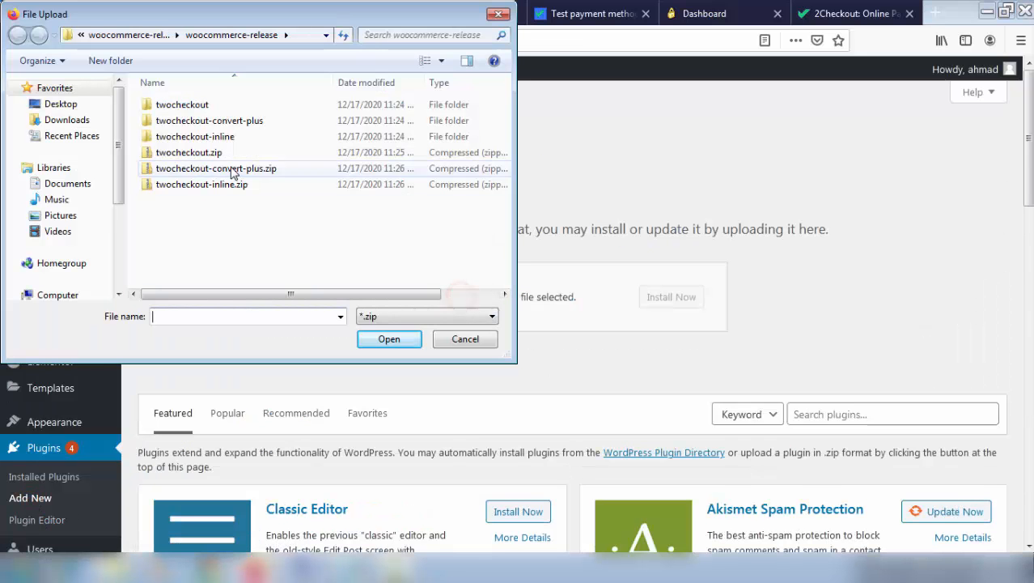
{"action": "left_click", "coordinate": [384, 338]}
{"action": "left_click", "coordinate": [672, 297]}
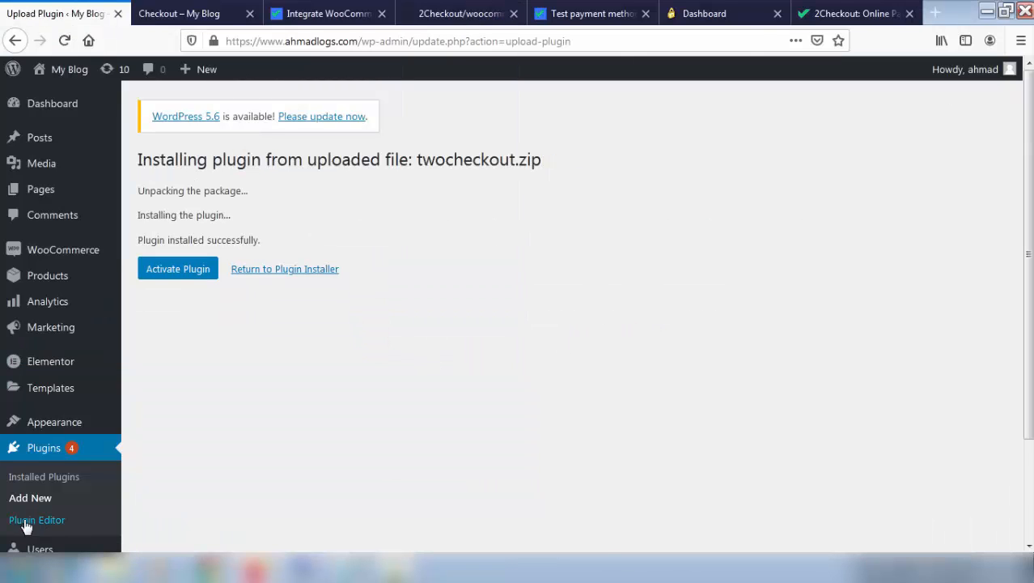
Upload and install twocheckout-inline.zip, then view the Installed Plugins list
{"action": "left_click", "coordinate": [25, 497]}
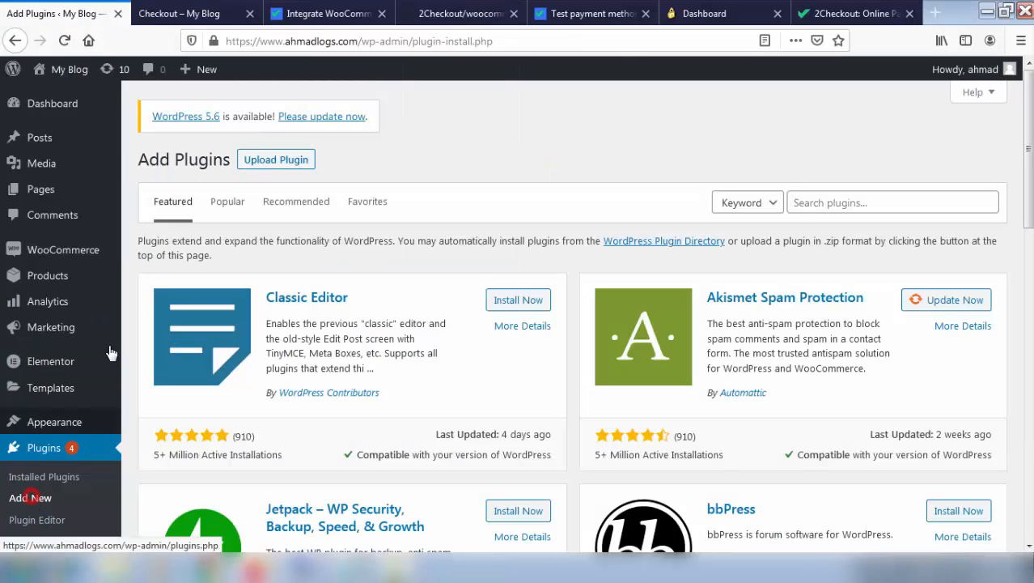
{"action": "left_click", "coordinate": [262, 168]}
{"action": "left_click", "coordinate": [466, 296]}
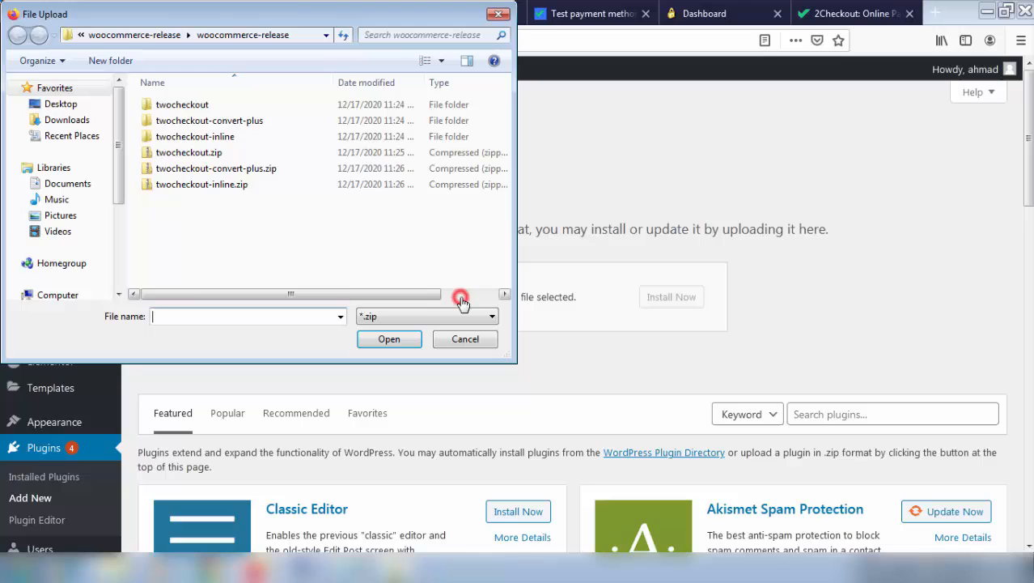
{"action": "left_click", "coordinate": [197, 184]}
{"action": "left_click", "coordinate": [382, 338]}
{"action": "left_click", "coordinate": [654, 301]}
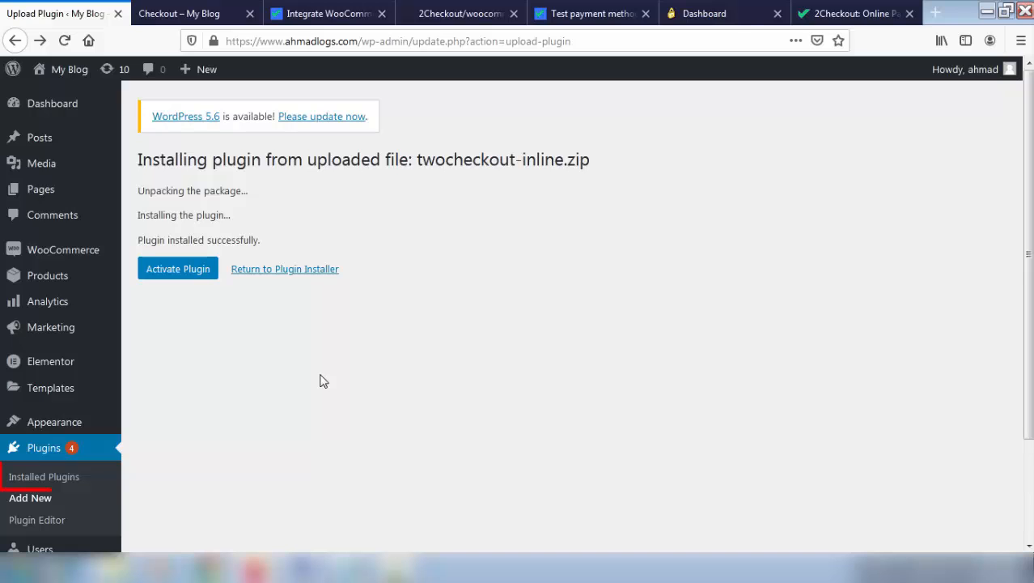
{"action": "left_click", "coordinate": [65, 478]}
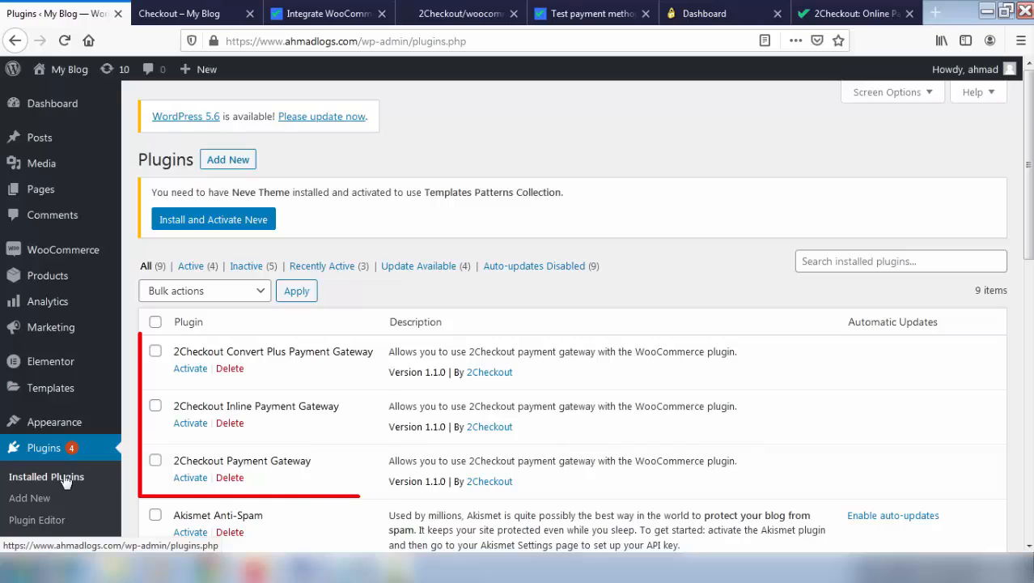
Bulk-activate the 2Checkout Convert Plus, Inline and Payment Gateway plugins
{"action": "left_click", "coordinate": [156, 352]}
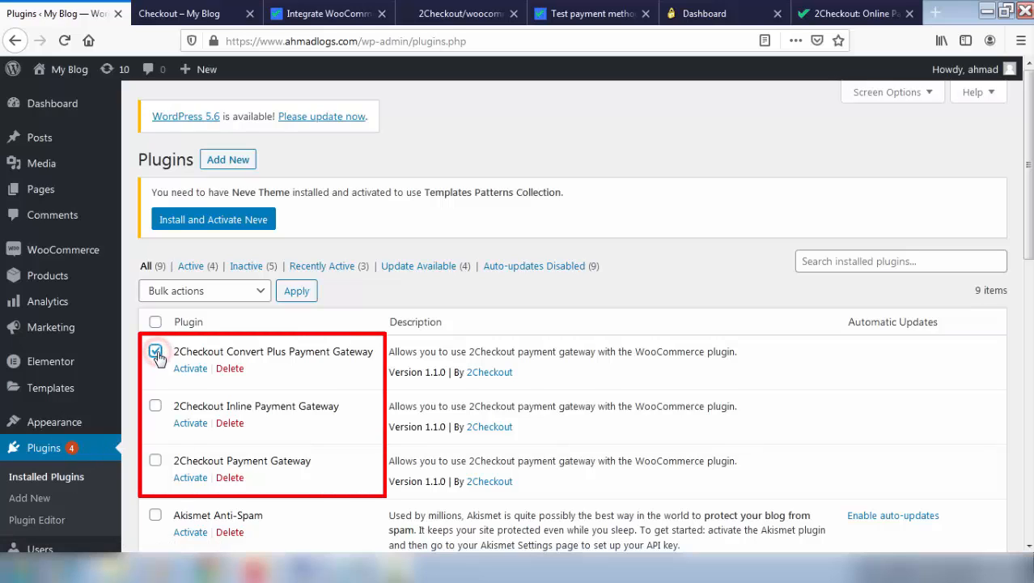
{"action": "left_click", "coordinate": [155, 407]}
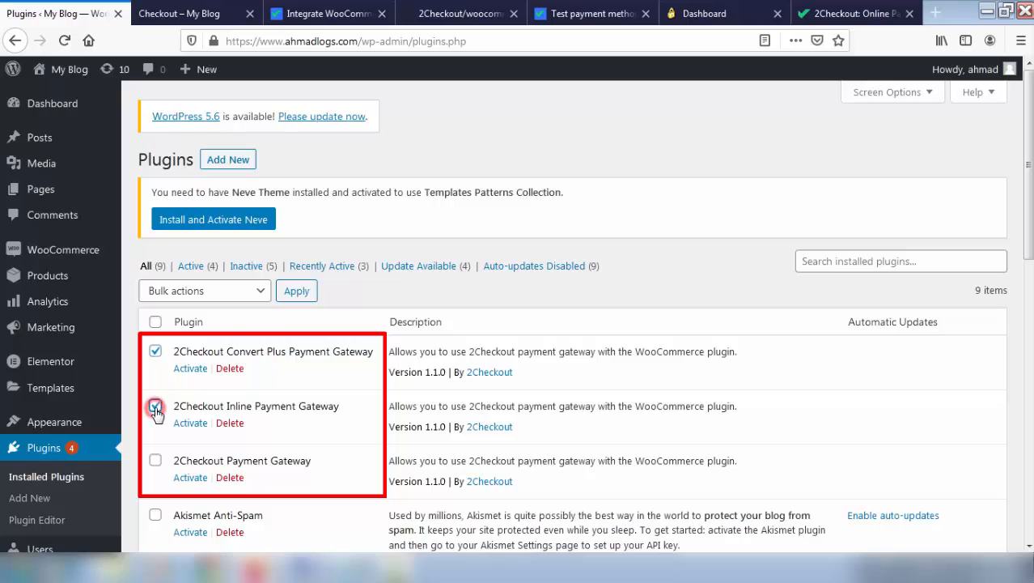
{"action": "left_click", "coordinate": [155, 461]}
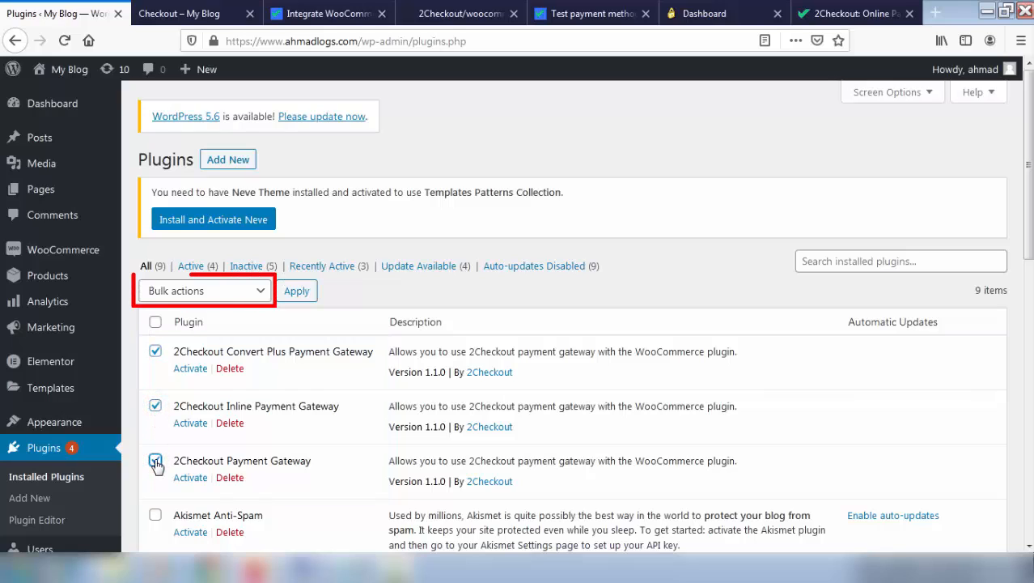
{"action": "left_click", "coordinate": [215, 291]}
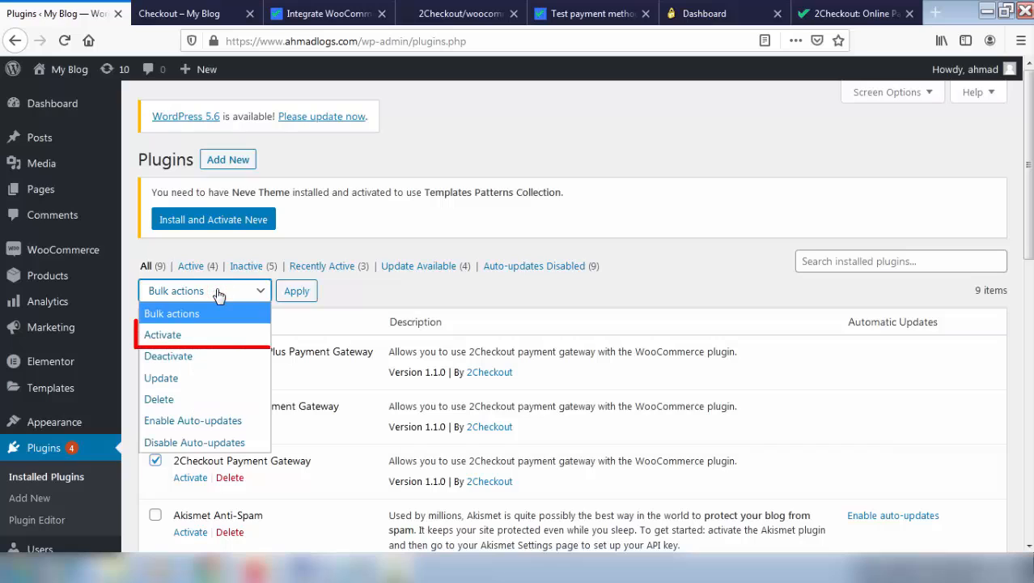
{"action": "left_click", "coordinate": [182, 337]}
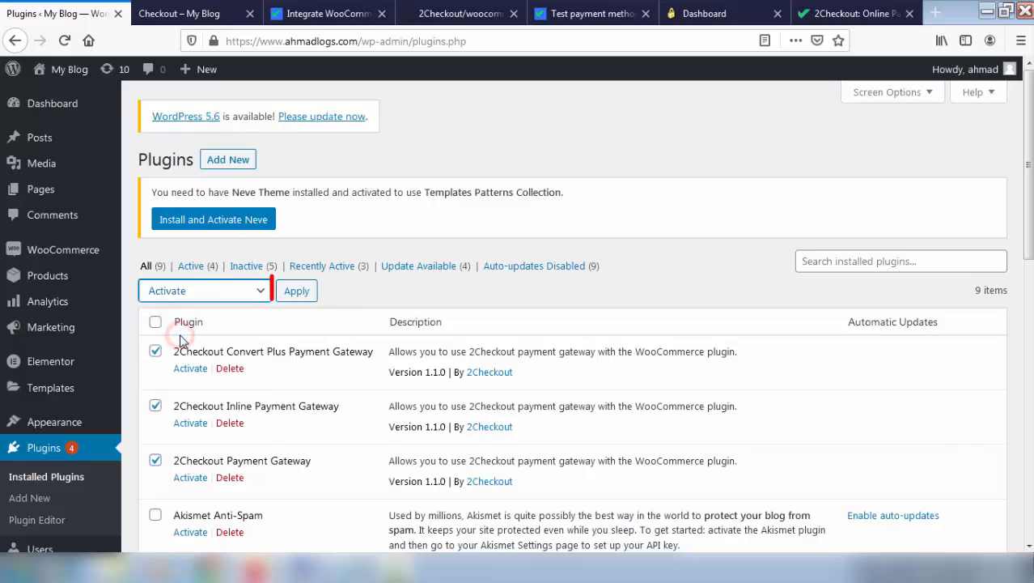
{"action": "left_click", "coordinate": [291, 296]}
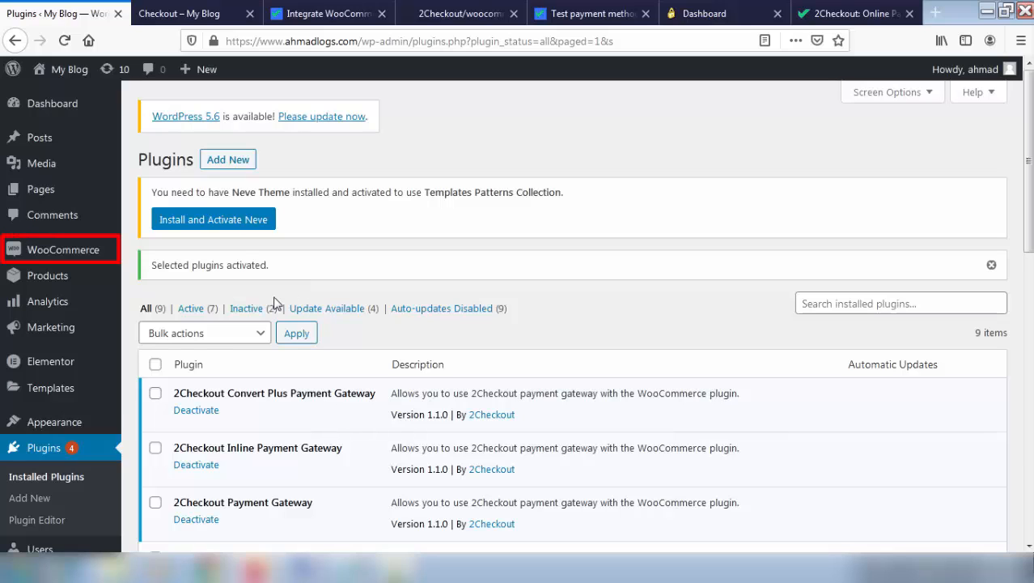
{"action": "mouse_move", "coordinate": [84, 260]}
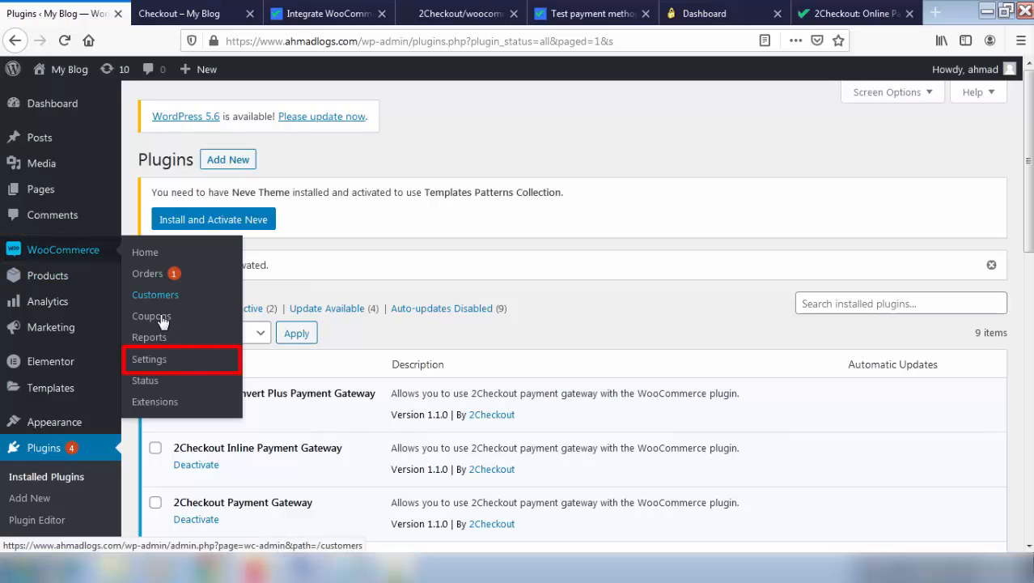
{"action": "left_click", "coordinate": [151, 359]}
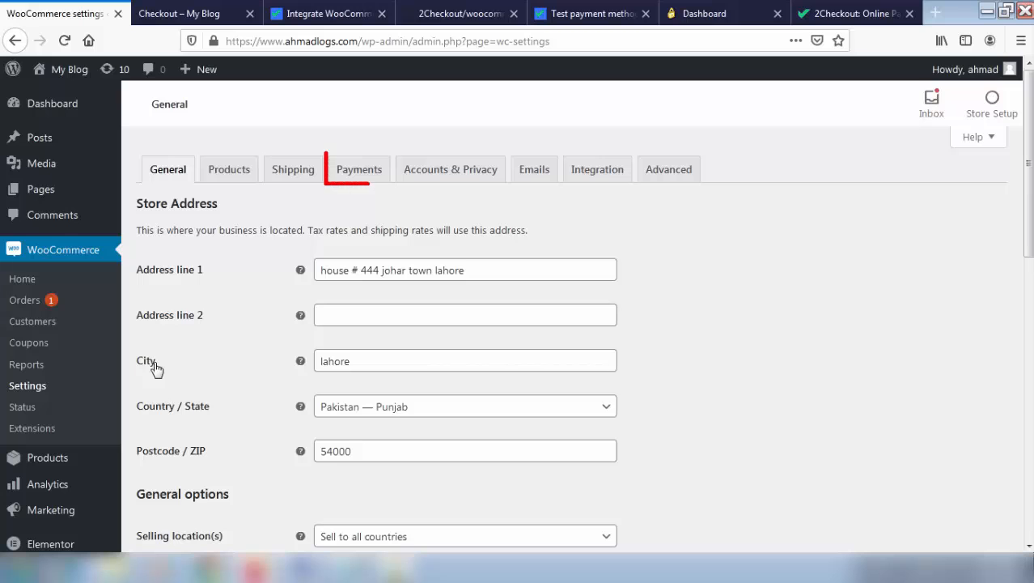
Turn on the Convert Plus, Inline and 2Pay Api toggles under WooCommerce Payments
{"action": "left_click", "coordinate": [358, 175]}
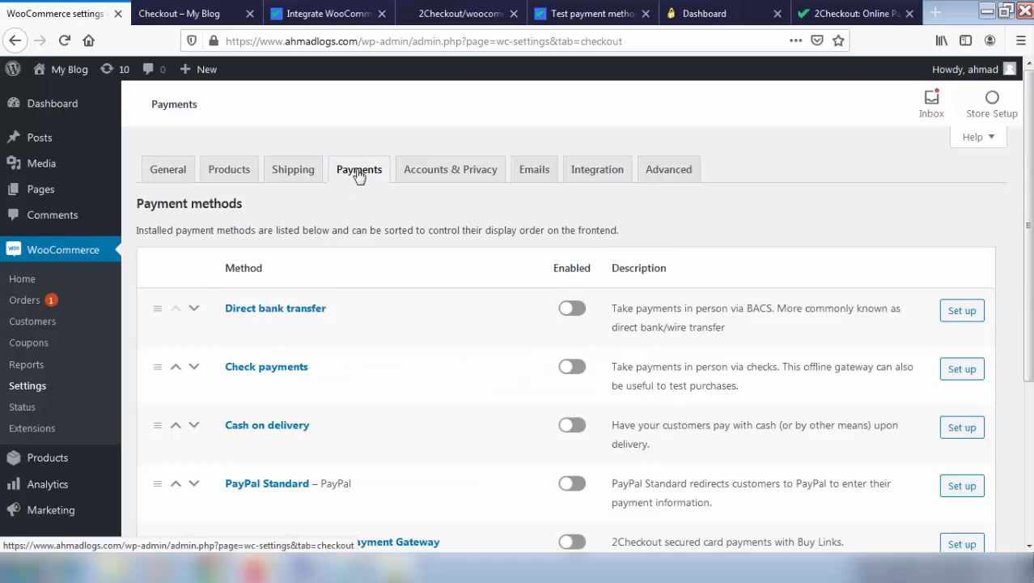
{"action": "scroll", "coordinate": [359, 175], "scroll_direction": "down", "scroll_amount": 3}
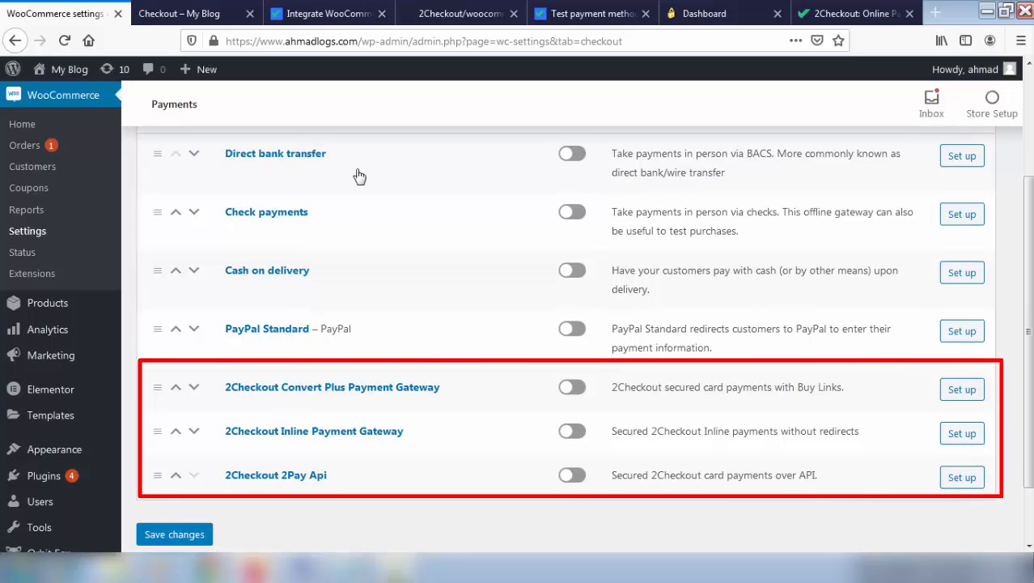
{"action": "left_click", "coordinate": [569, 388]}
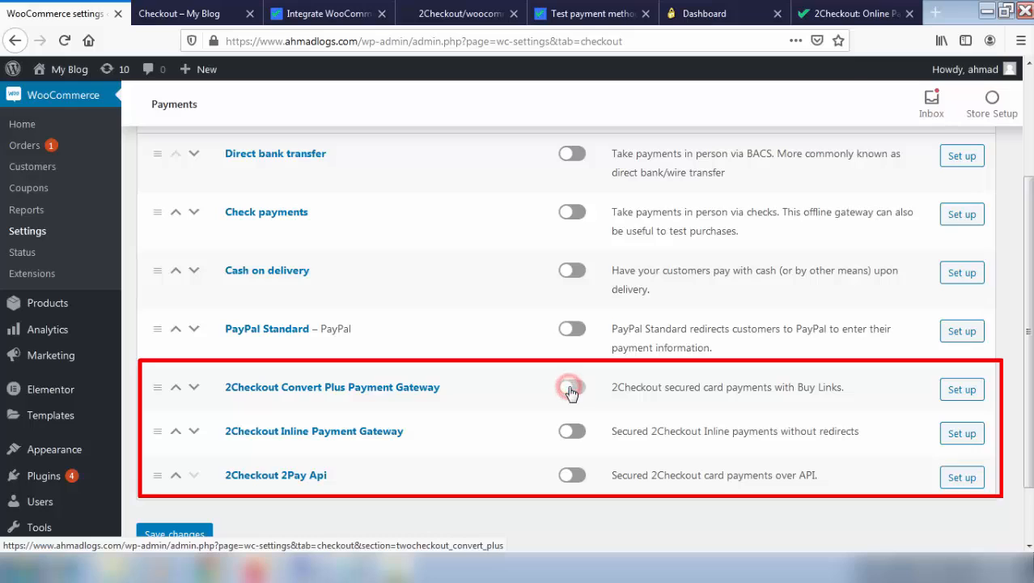
{"action": "left_click", "coordinate": [571, 433]}
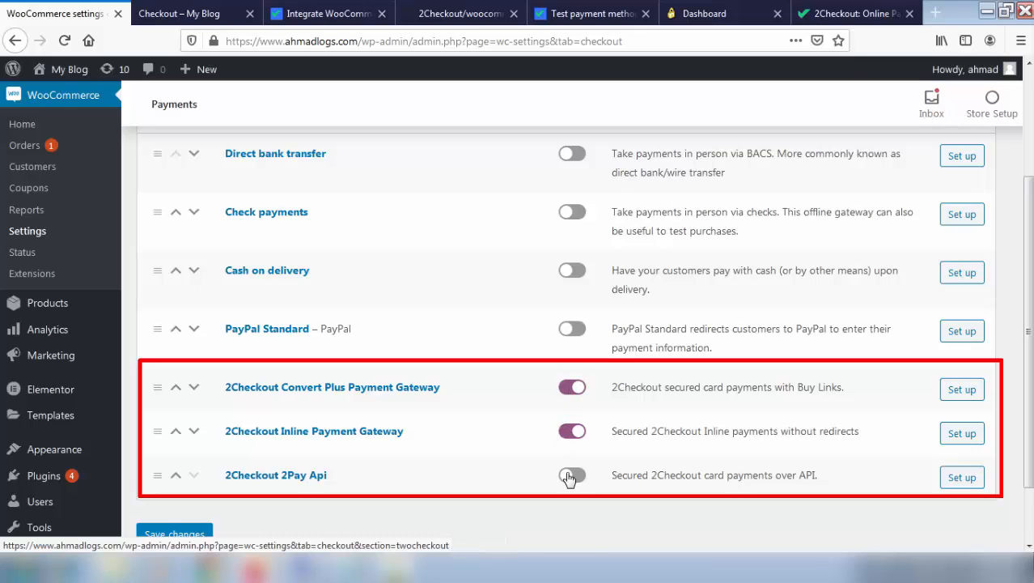
{"action": "left_click", "coordinate": [569, 477]}
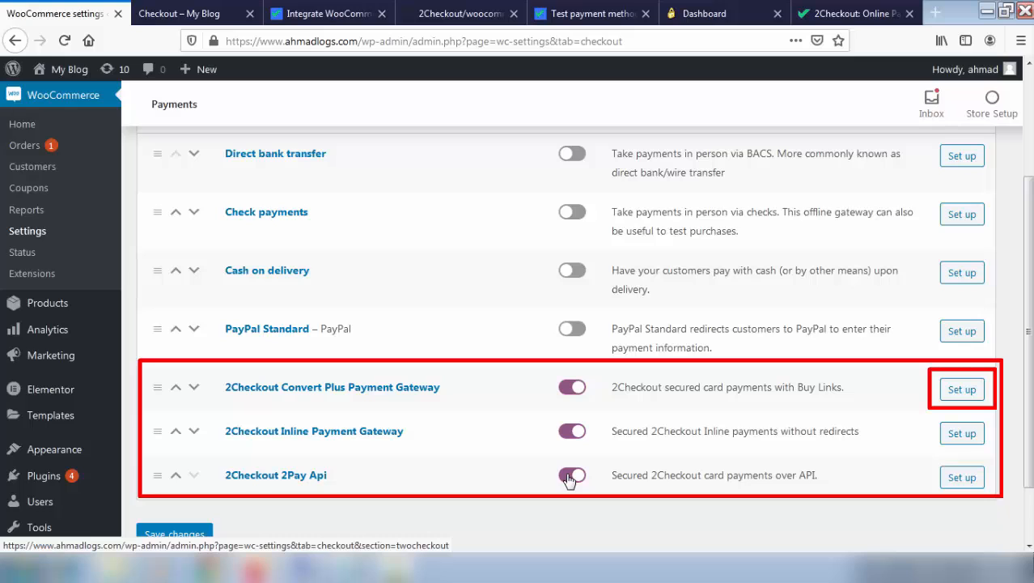
{"action": "left_click", "coordinate": [969, 389]}
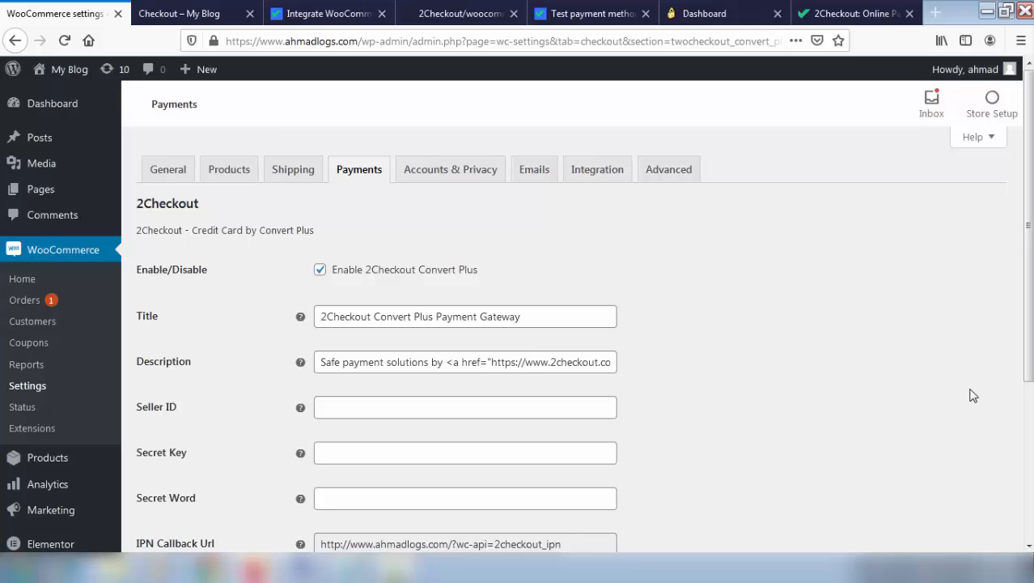
Review the Convert Plus gateway's settings fields, then switch to the 2checkout.com tab
{"action": "scroll", "coordinate": [973, 395], "scroll_direction": "down", "scroll_amount": 4}
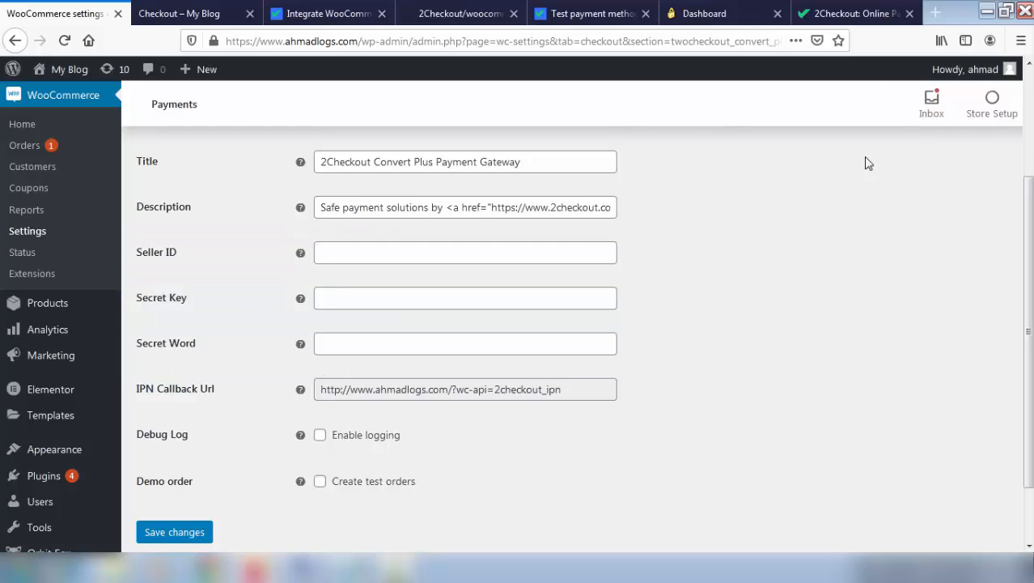
{"action": "left_click", "coordinate": [854, 12]}
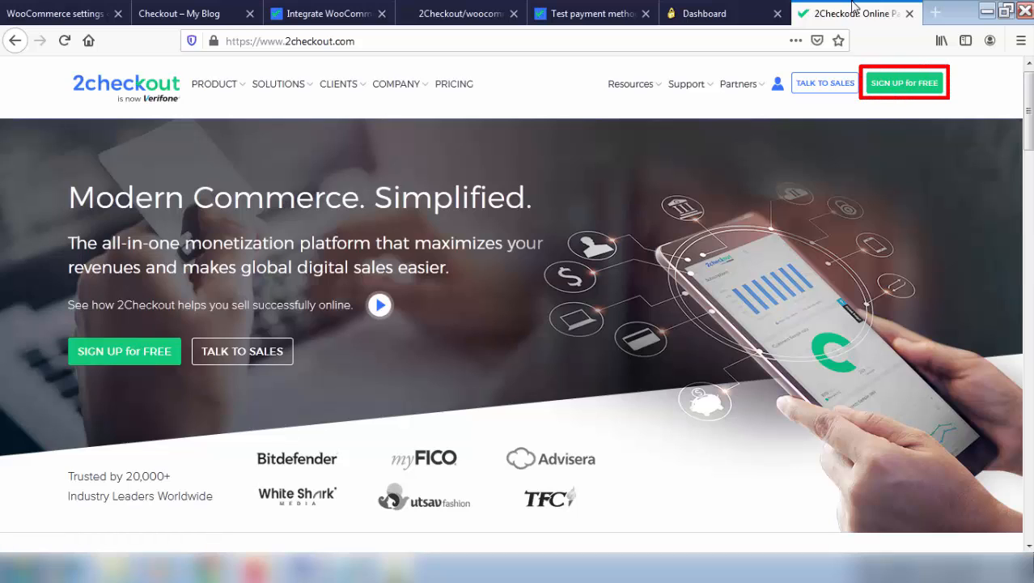
View the 2Checkout free sign-up form, then switch to the control panel Dashboard
{"action": "left_click", "coordinate": [905, 89]}
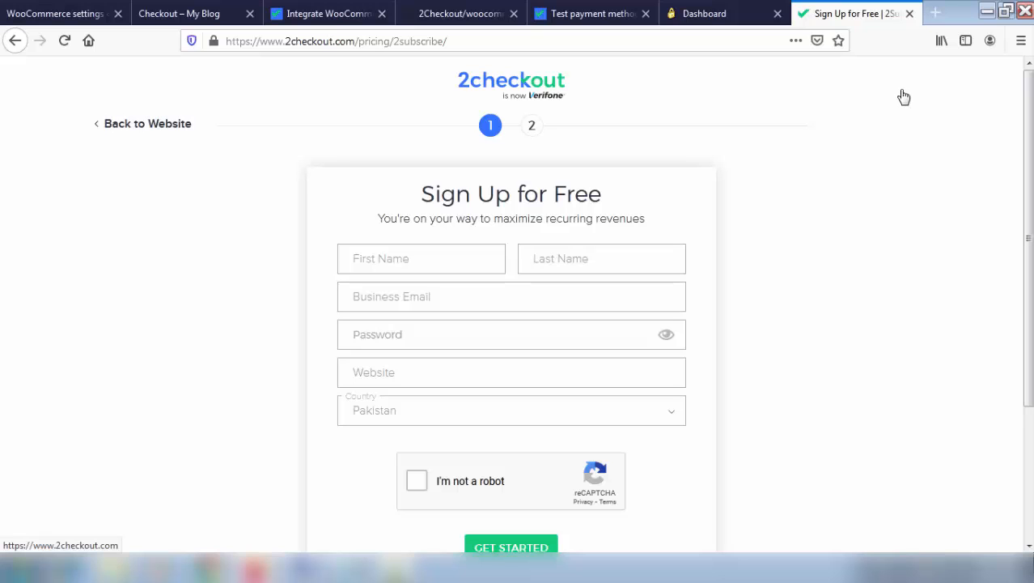
{"action": "left_click", "coordinate": [761, 8]}
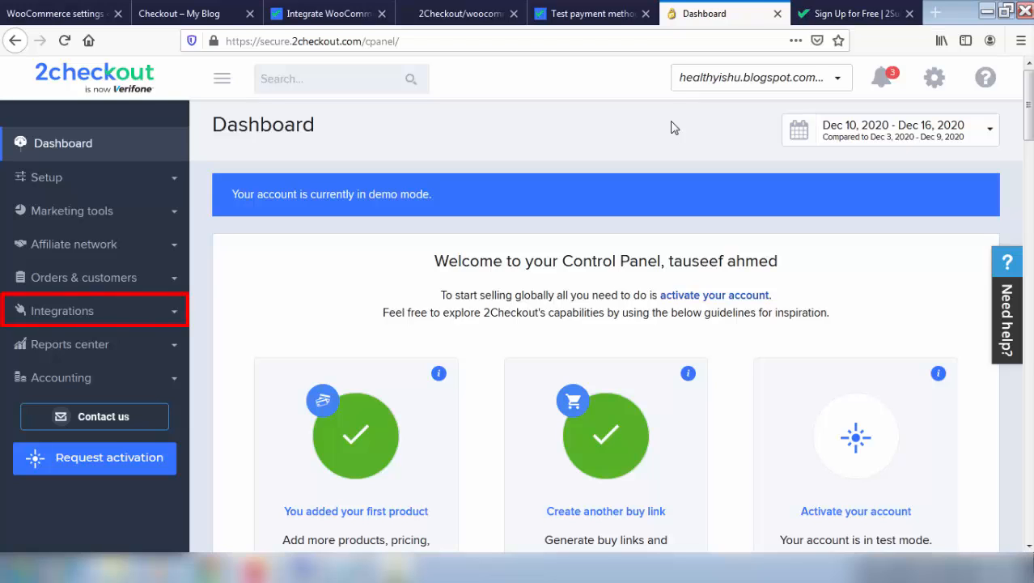
Copy the account's Merchant Code from the API section of 2Checkout's Webhooks & API page
{"action": "left_click", "coordinate": [129, 318]}
{"action": "scroll", "coordinate": [259, 341], "scroll_direction": "down", "scroll_amount": 2}
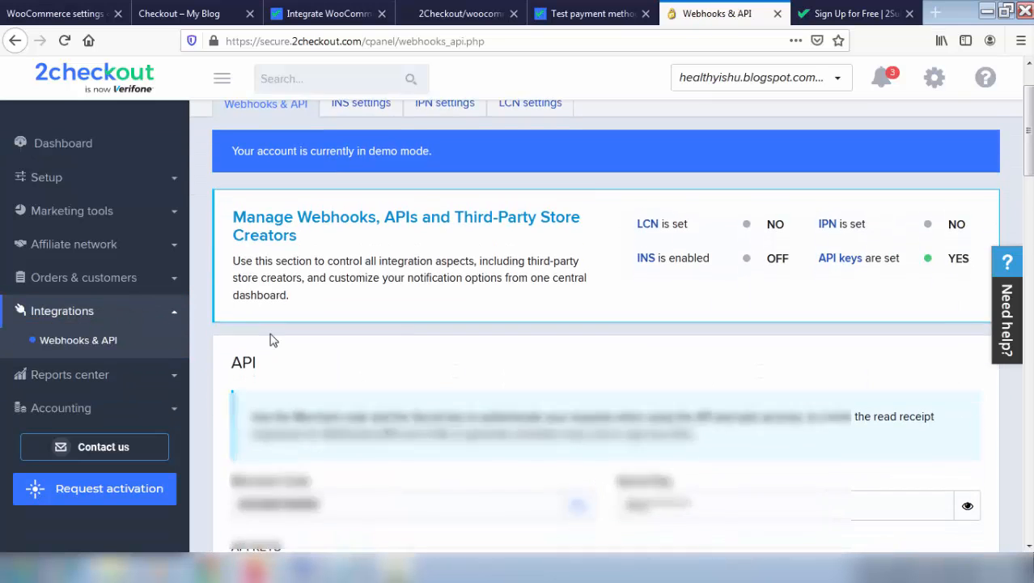
{"action": "scroll", "coordinate": [274, 341], "scroll_direction": "down", "scroll_amount": 5}
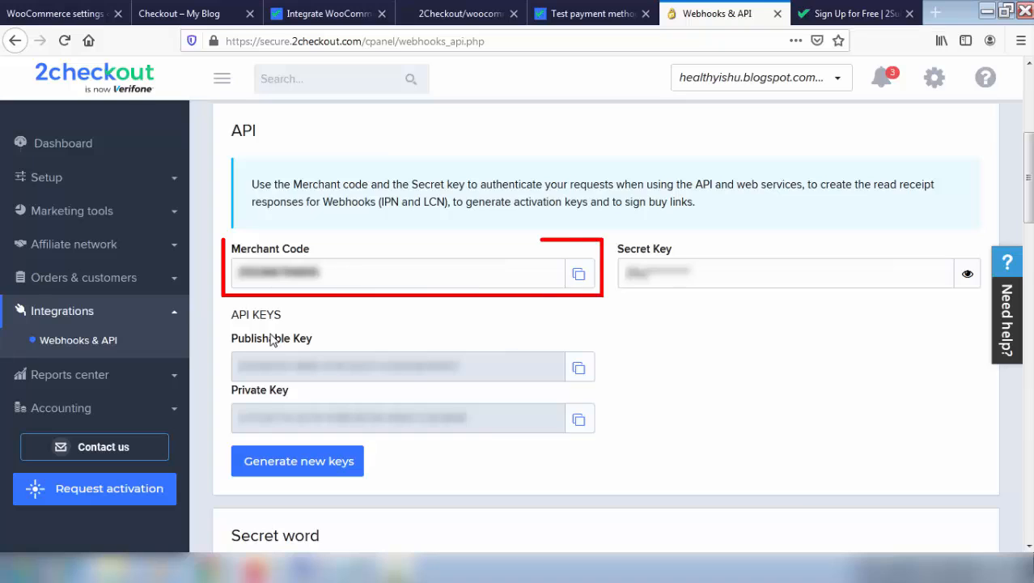
{"action": "left_click", "coordinate": [579, 274]}
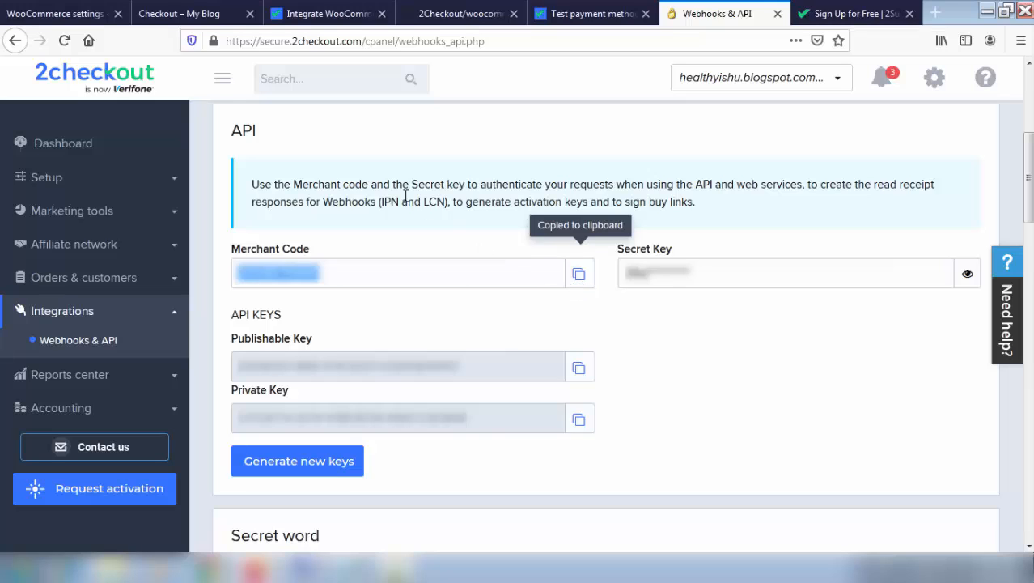
{"action": "left_click", "coordinate": [42, 9]}
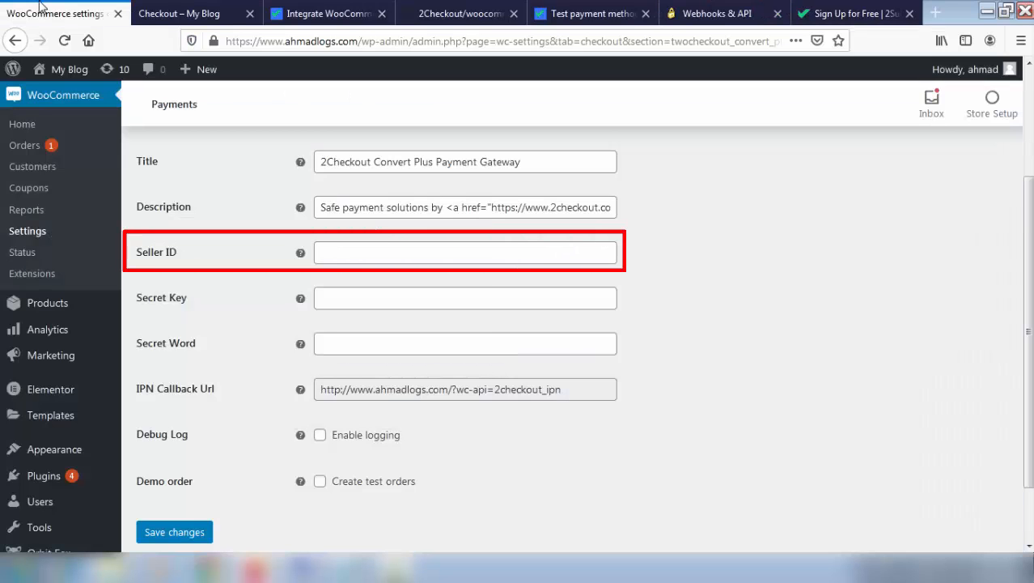
Paste the copied Merchant Code into the Convert Plus gateway's Seller ID field
{"action": "left_click", "coordinate": [369, 255]}
{"action": "key", "text": "ctrl+v"}
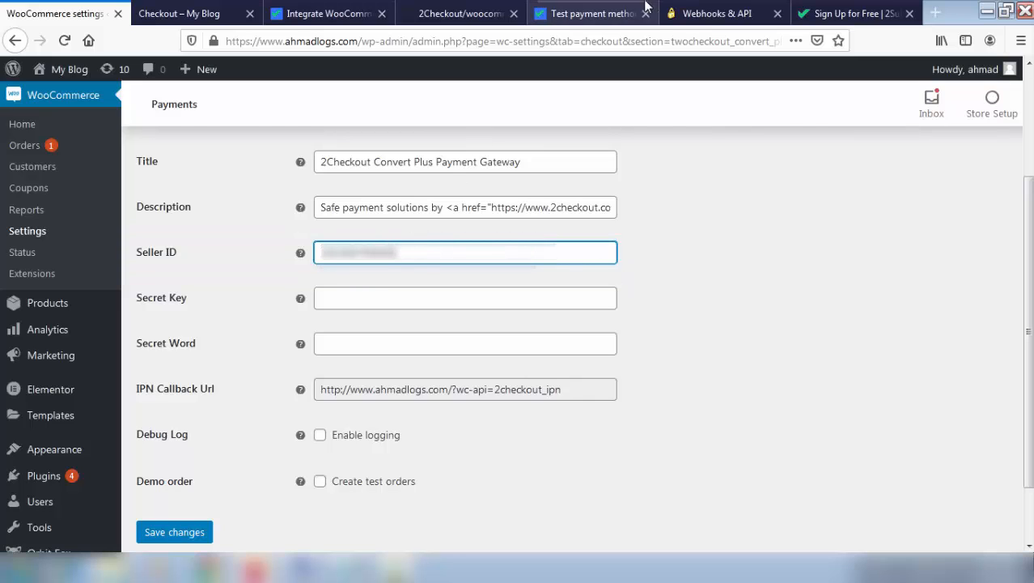
{"action": "left_click", "coordinate": [680, 12]}
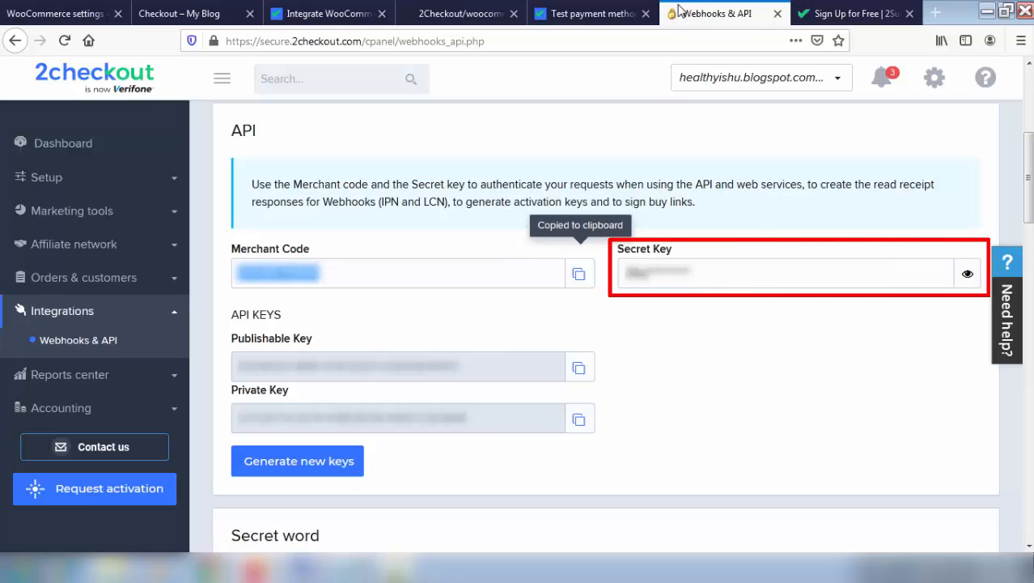
Copy the 2Checkout secret key and paste it into the gateway's Secret Key field
{"action": "left_click", "coordinate": [968, 275]}
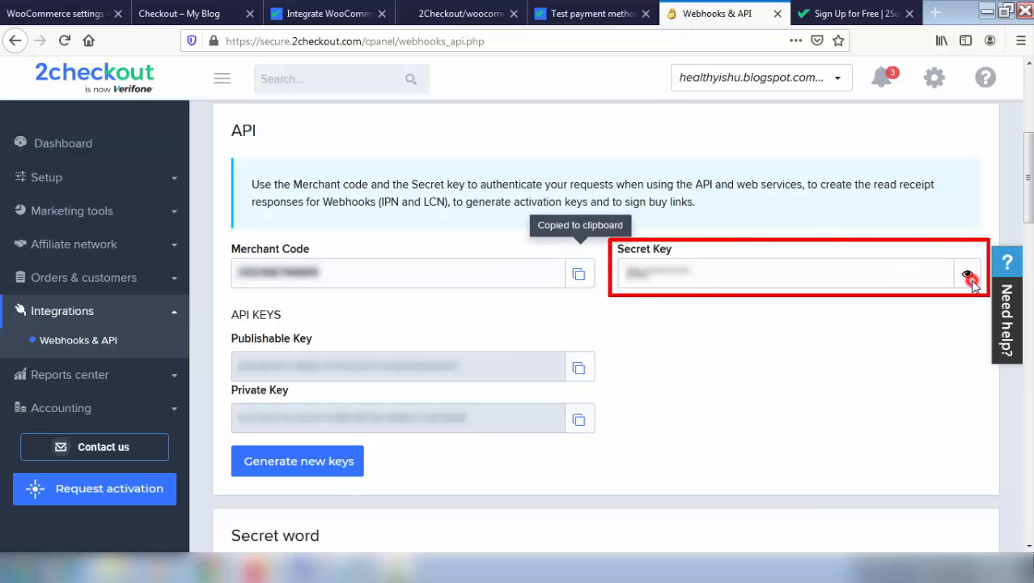
{"action": "left_click", "coordinate": [972, 281]}
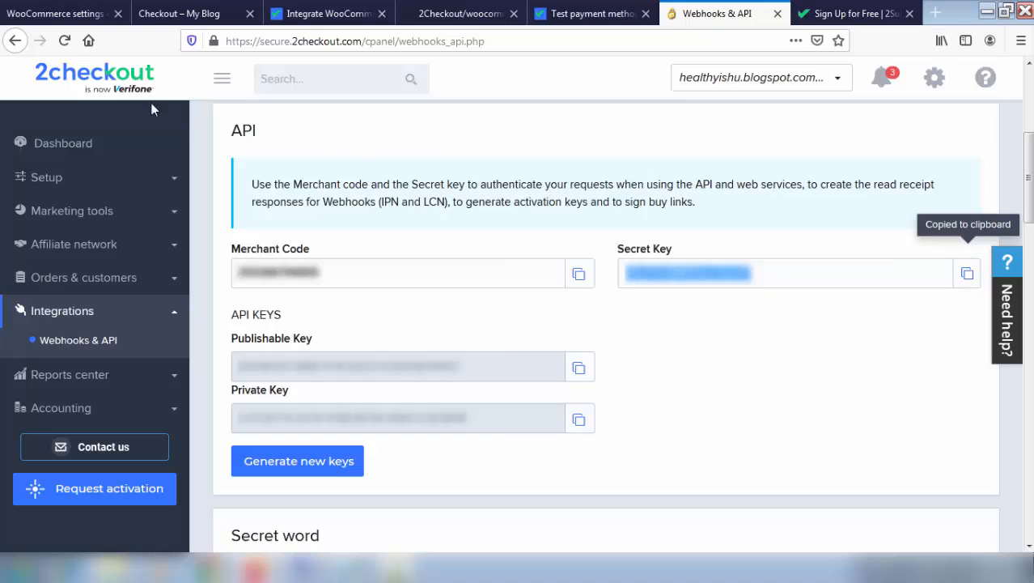
{"action": "left_click", "coordinate": [60, 13]}
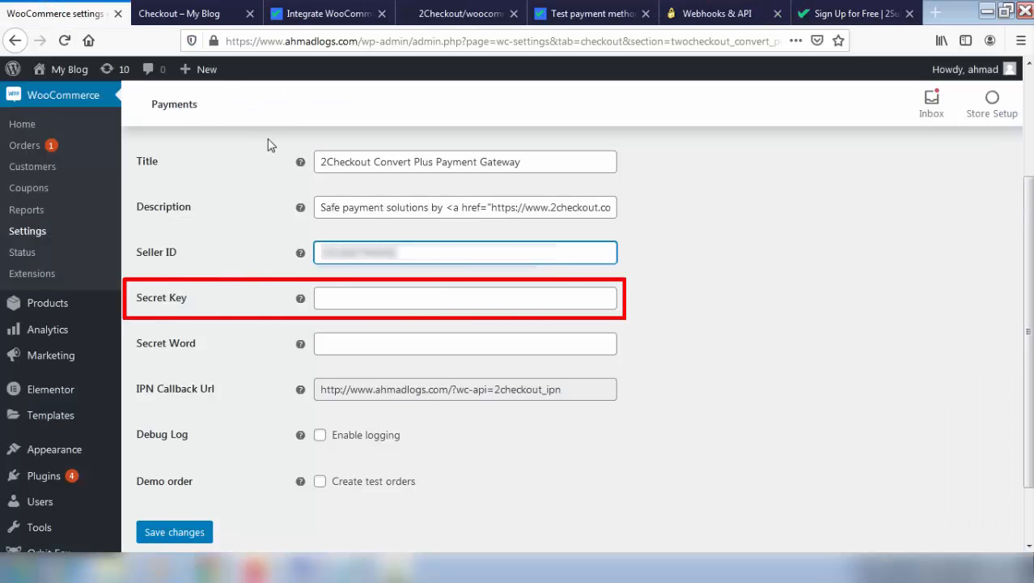
{"action": "left_click", "coordinate": [384, 302]}
{"action": "key", "text": "ctrl+v"}
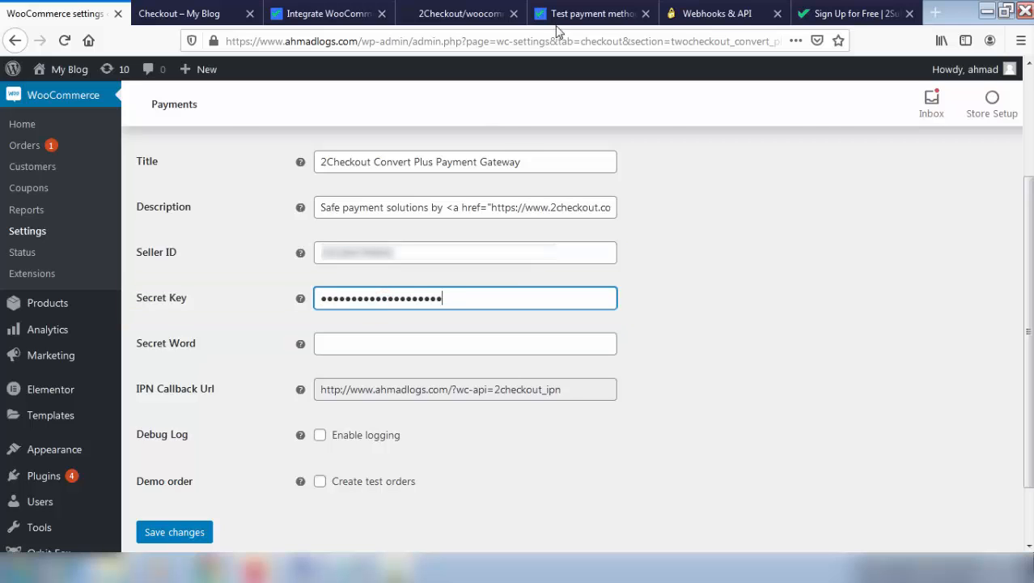
{"action": "left_click", "coordinate": [729, 12]}
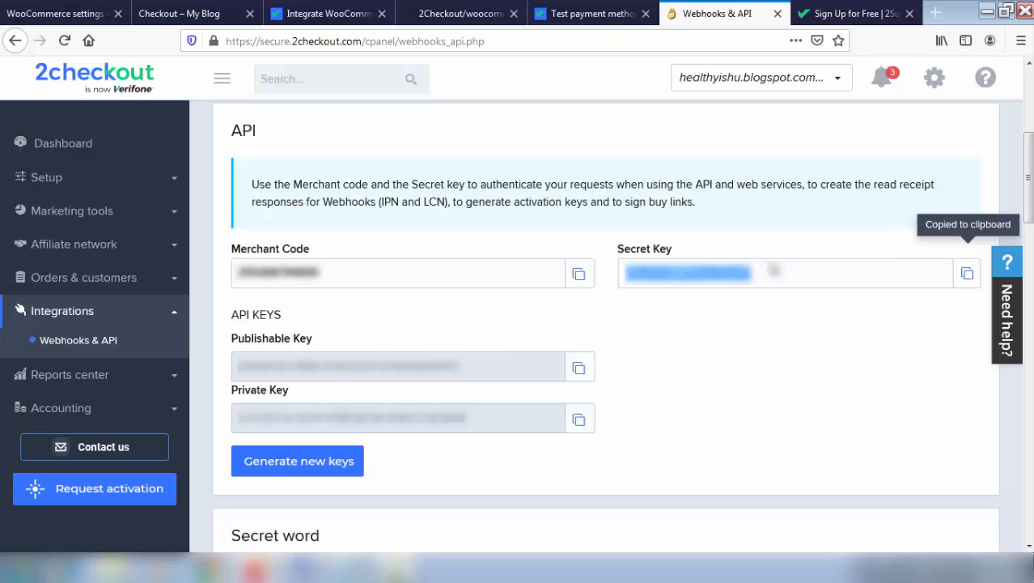
Reveal and copy the INS secret word from 2Checkout's API page
{"action": "scroll", "coordinate": [773, 270], "scroll_direction": "down", "scroll_amount": 5}
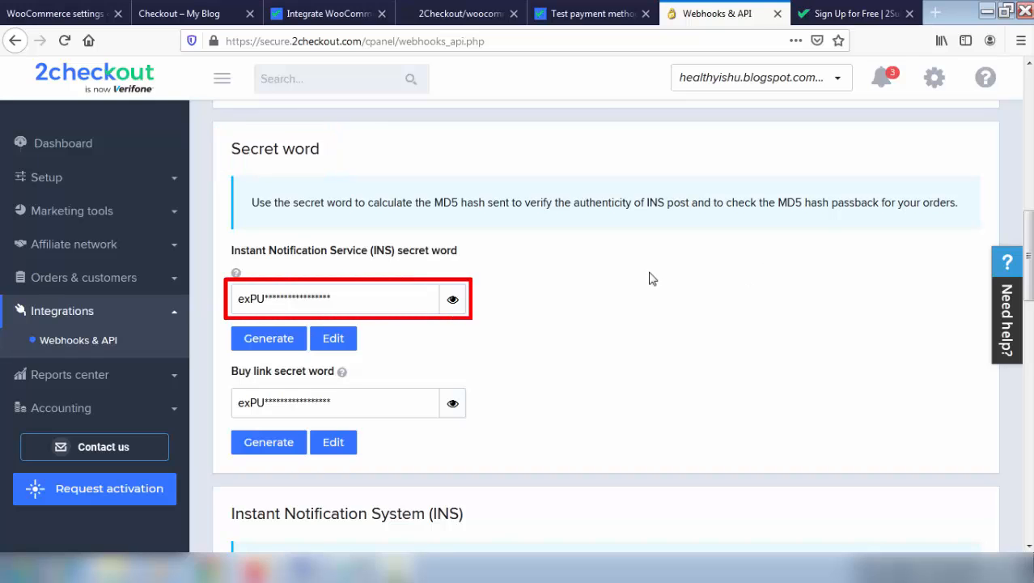
{"action": "left_click", "coordinate": [452, 300]}
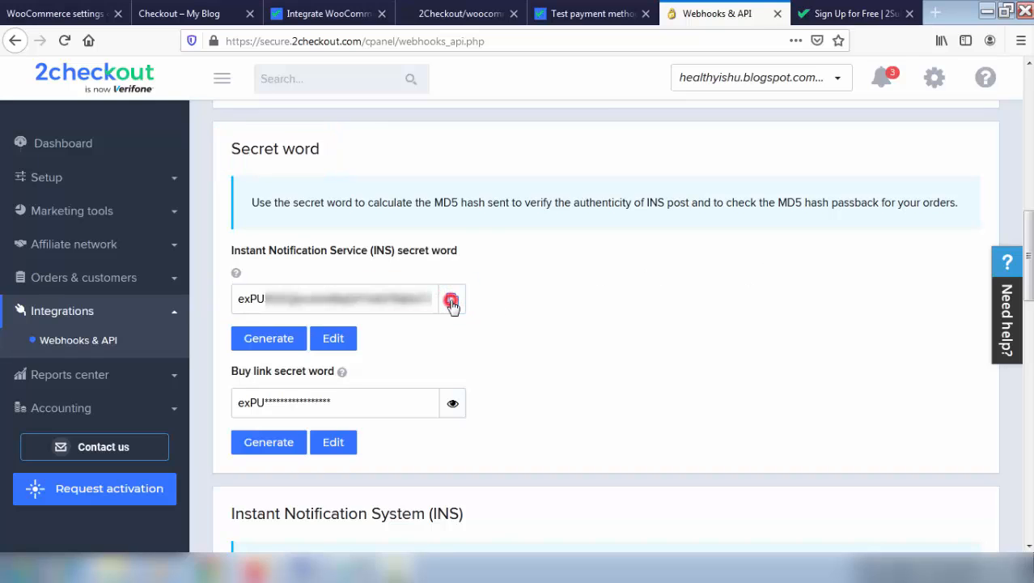
{"action": "left_click", "coordinate": [453, 301]}
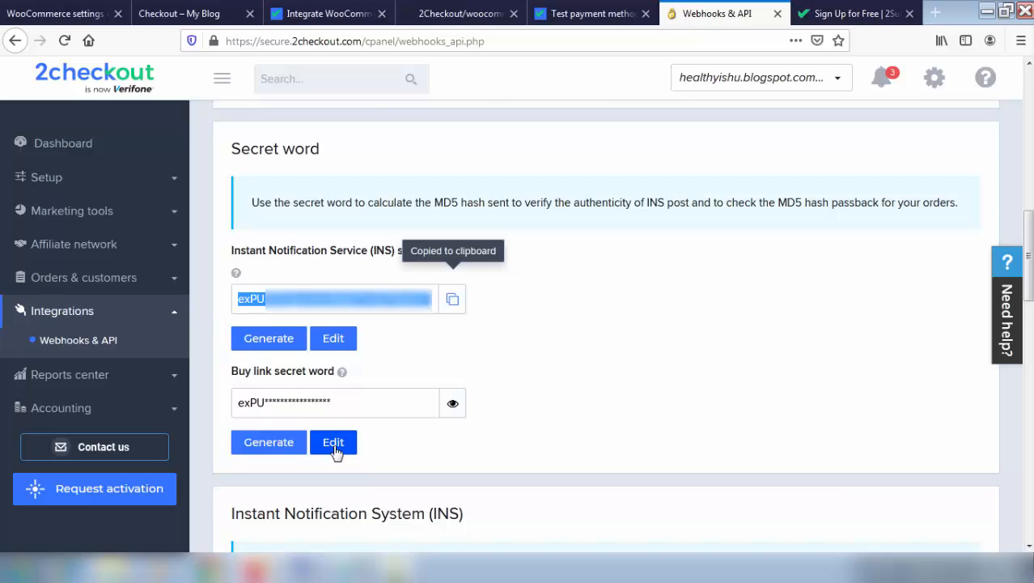
{"action": "left_click", "coordinate": [54, 10]}
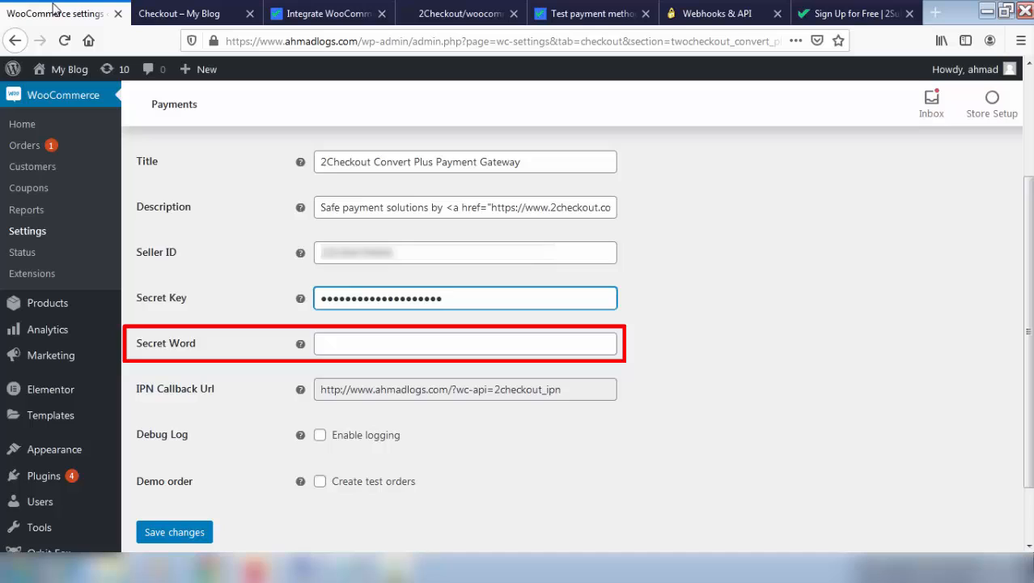
Paste the INS word into Secret Word and copy the IPN Callback Url
{"action": "left_click", "coordinate": [366, 345]}
{"action": "key", "text": "ctrl+v"}
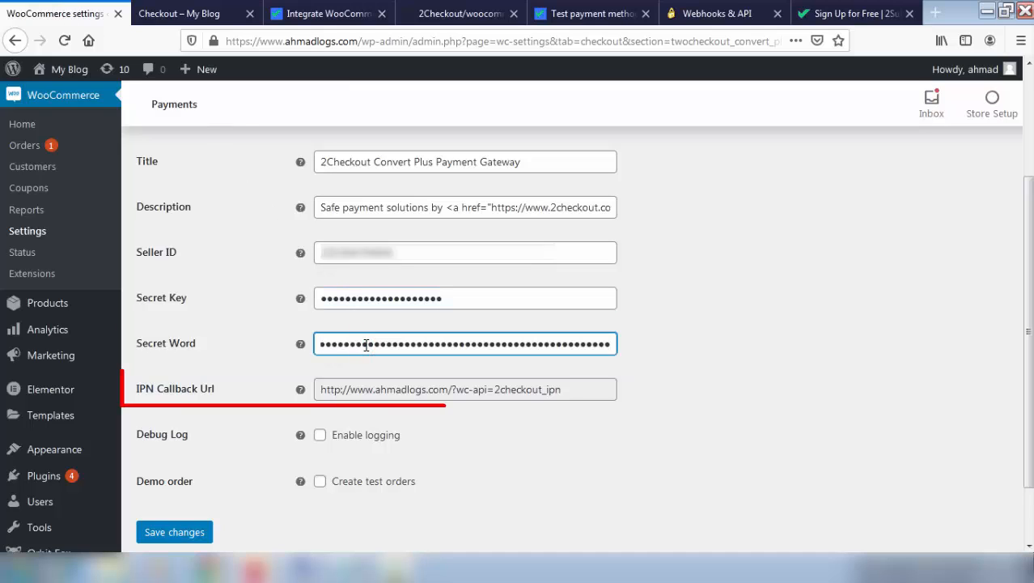
{"action": "double_click", "coordinate": [327, 391]}
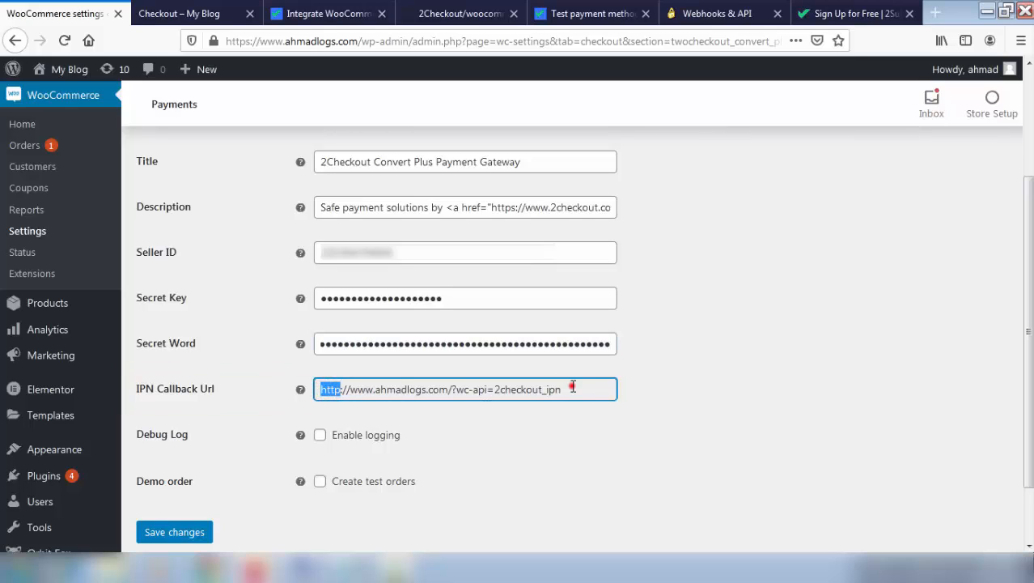
{"action": "left_click_drag", "start_coordinate": [572, 387], "coordinate": [567, 387]}
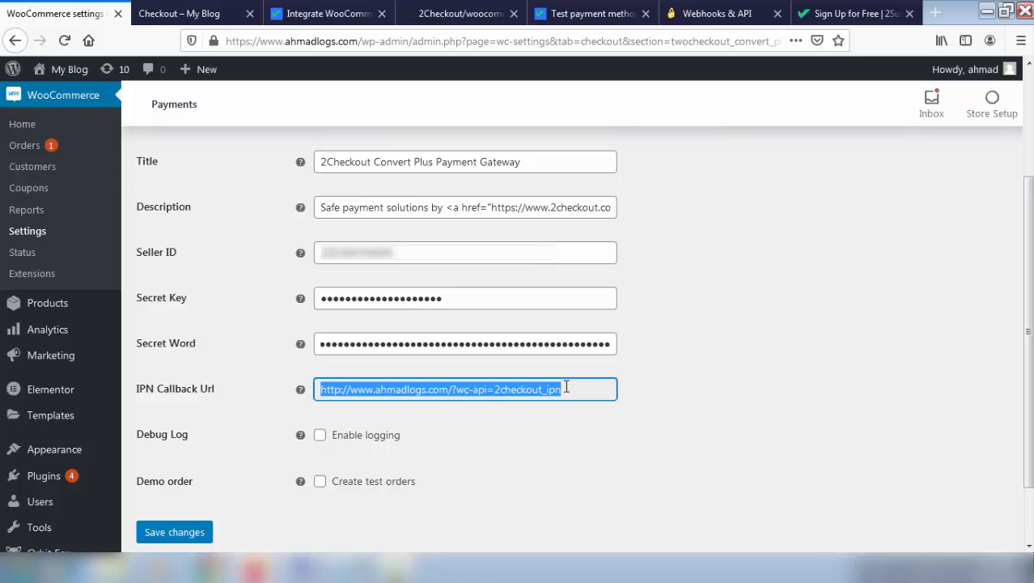
{"action": "left_click", "coordinate": [717, 14]}
{"action": "scroll", "coordinate": [757, 167], "scroll_direction": "down", "scroll_amount": 3}
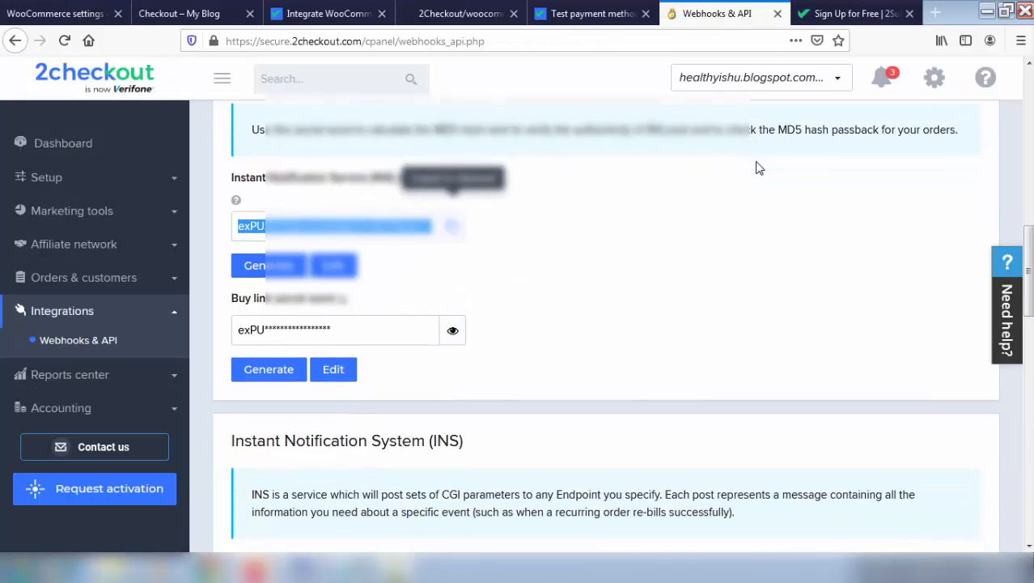
{"action": "scroll", "coordinate": [758, 167], "scroll_direction": "down", "scroll_amount": 10}
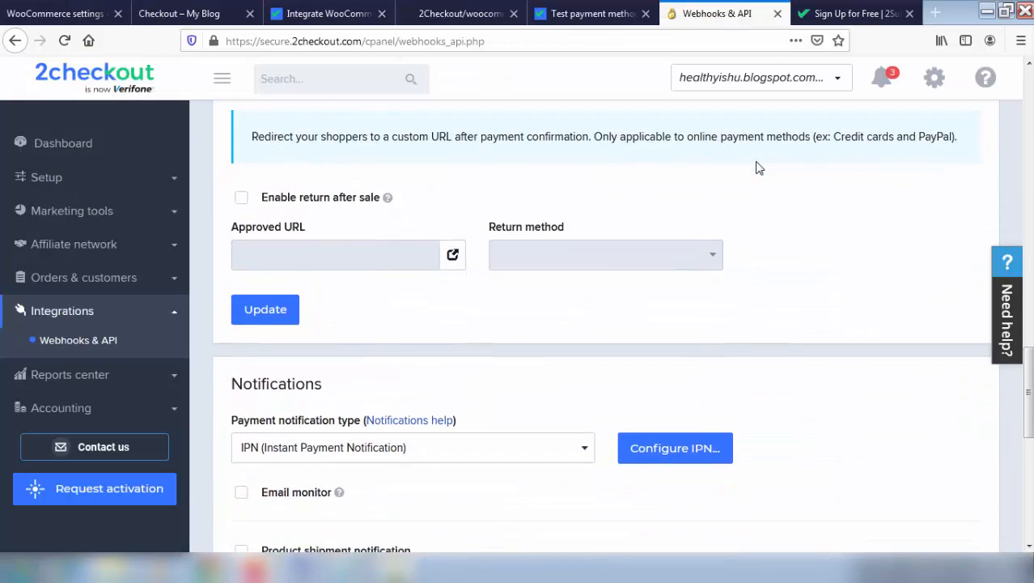
{"action": "scroll", "coordinate": [757, 167], "scroll_direction": "down", "scroll_amount": 2}
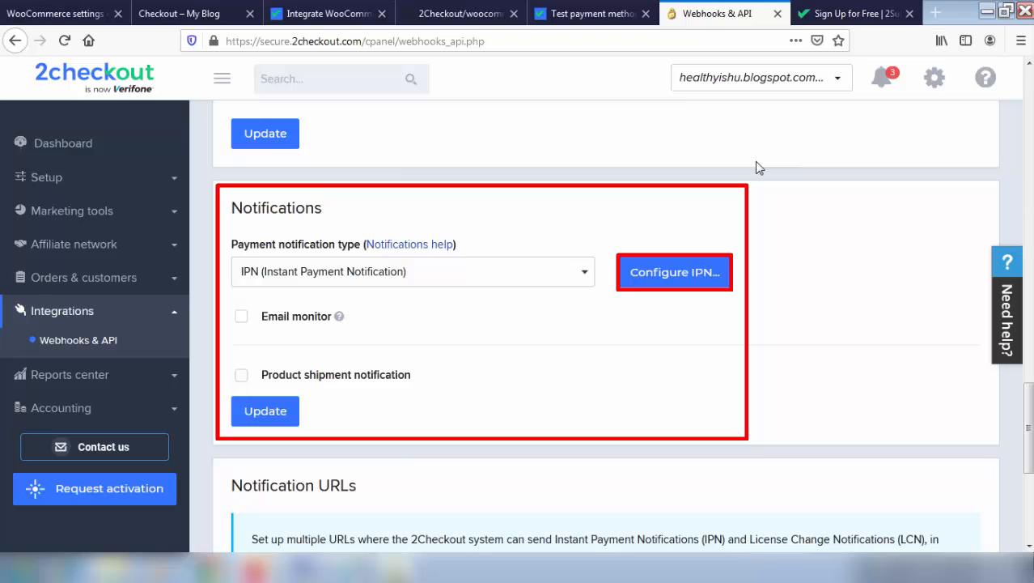
{"action": "left_click", "coordinate": [681, 275]}
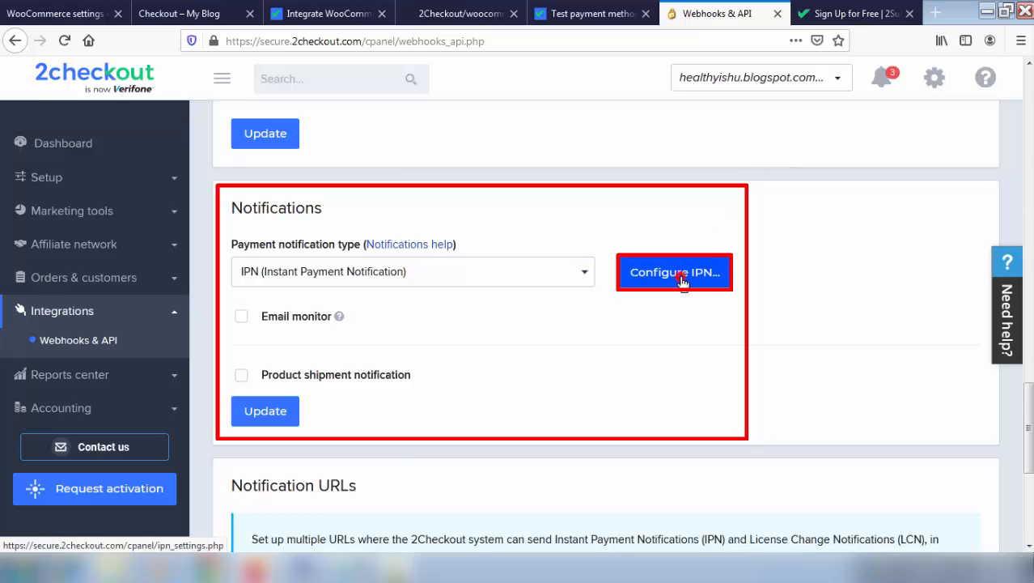
{"action": "scroll", "coordinate": [683, 283], "scroll_direction": "down", "scroll_amount": 4}
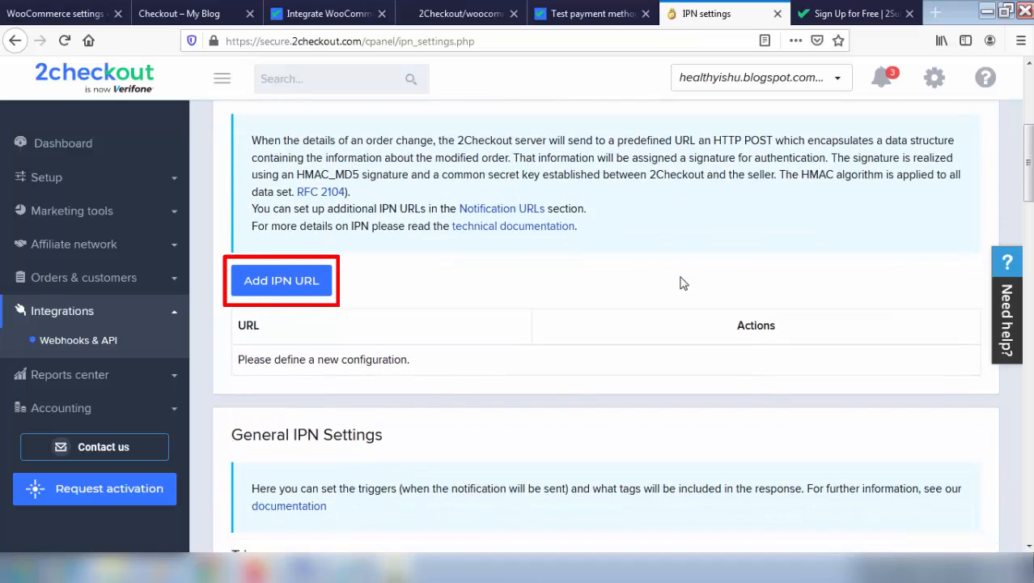
{"action": "left_click", "coordinate": [300, 281]}
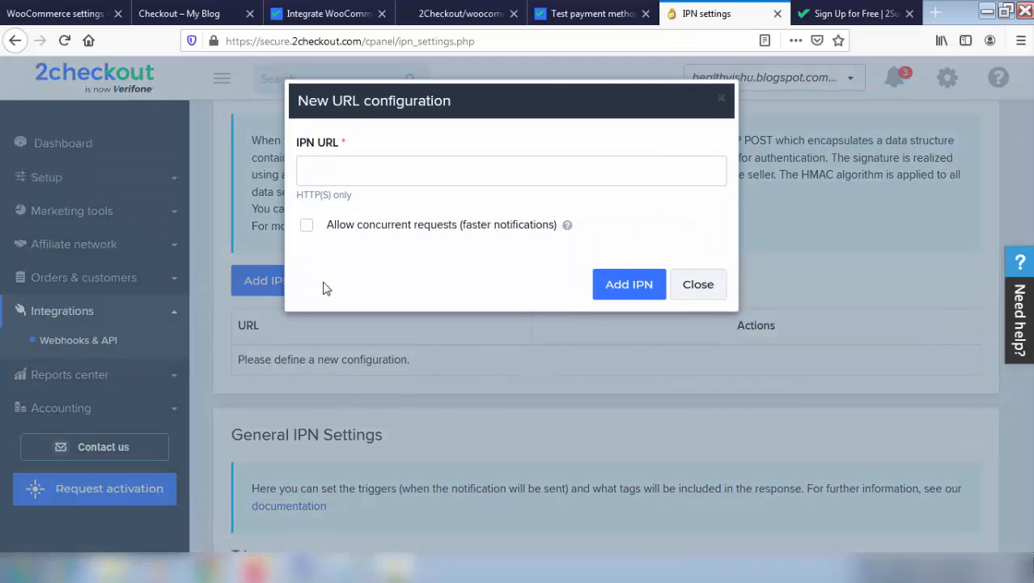
{"action": "left_click", "coordinate": [394, 163]}
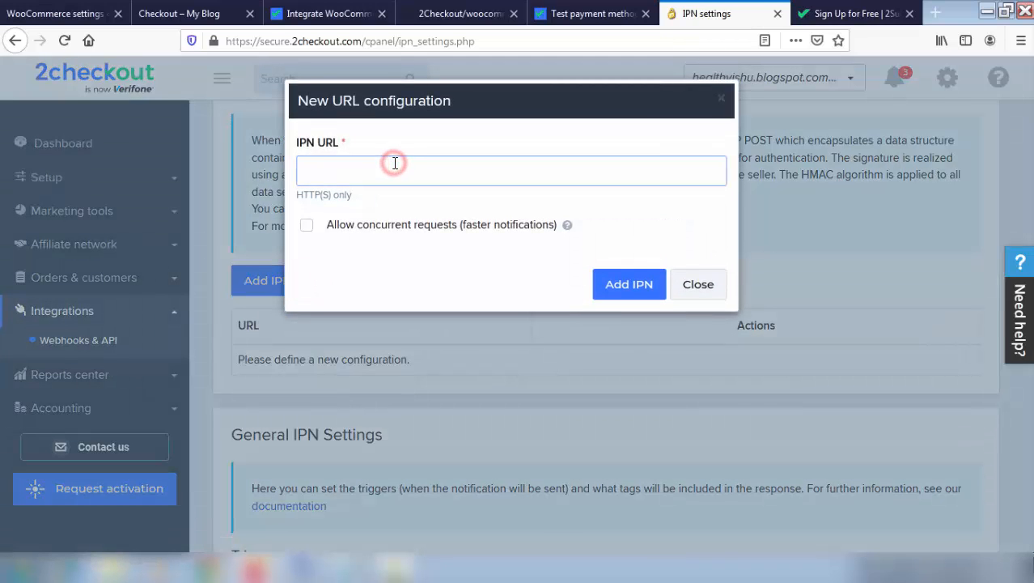
{"action": "key", "text": "ctrl+v"}
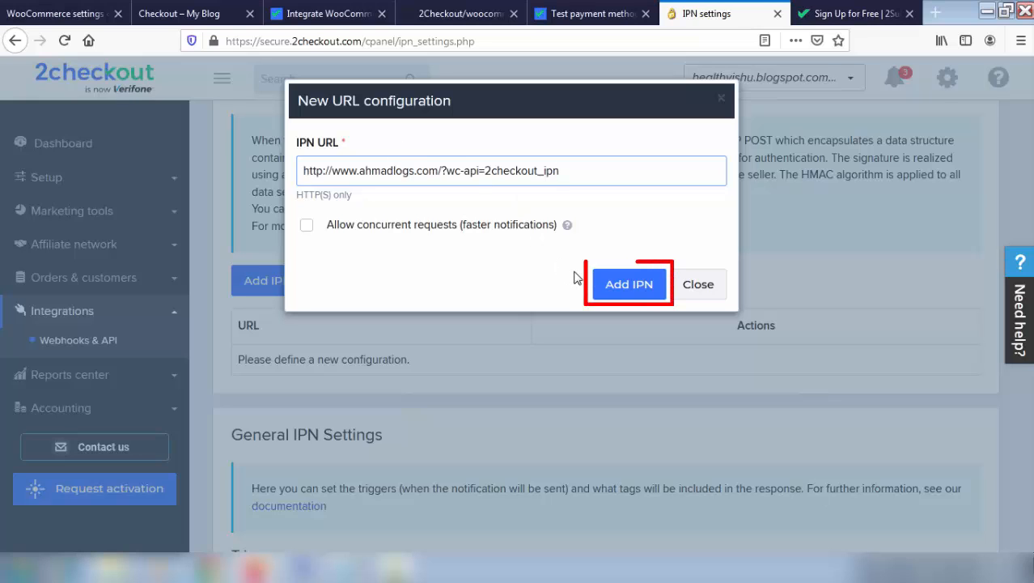
{"action": "left_click", "coordinate": [608, 284]}
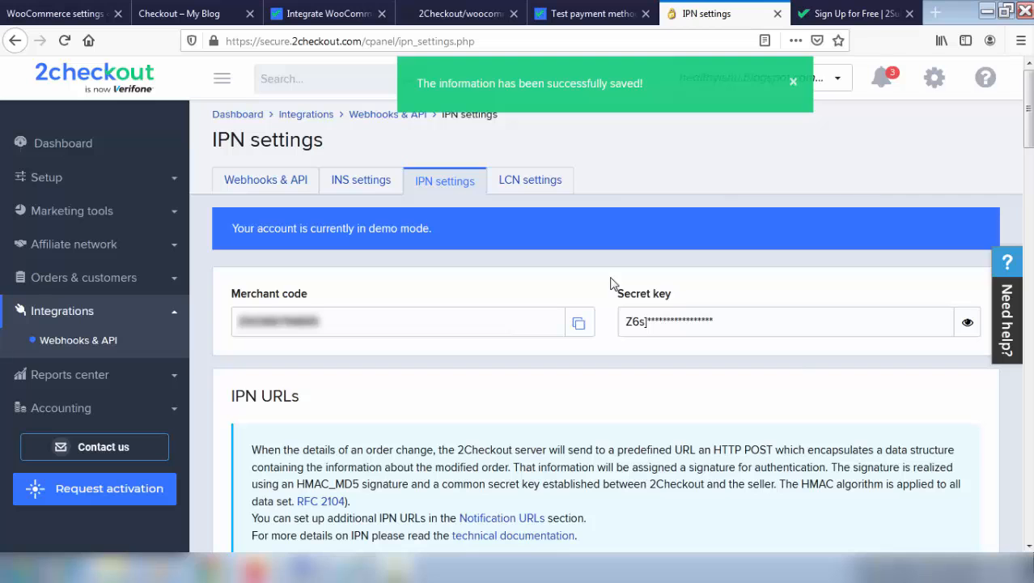
Tick the Pending, awaiting-processing, authorized, Canceled, Chargeback open/closed and Reversed/refund triggers
{"action": "scroll", "coordinate": [611, 283], "scroll_direction": "down", "scroll_amount": 8}
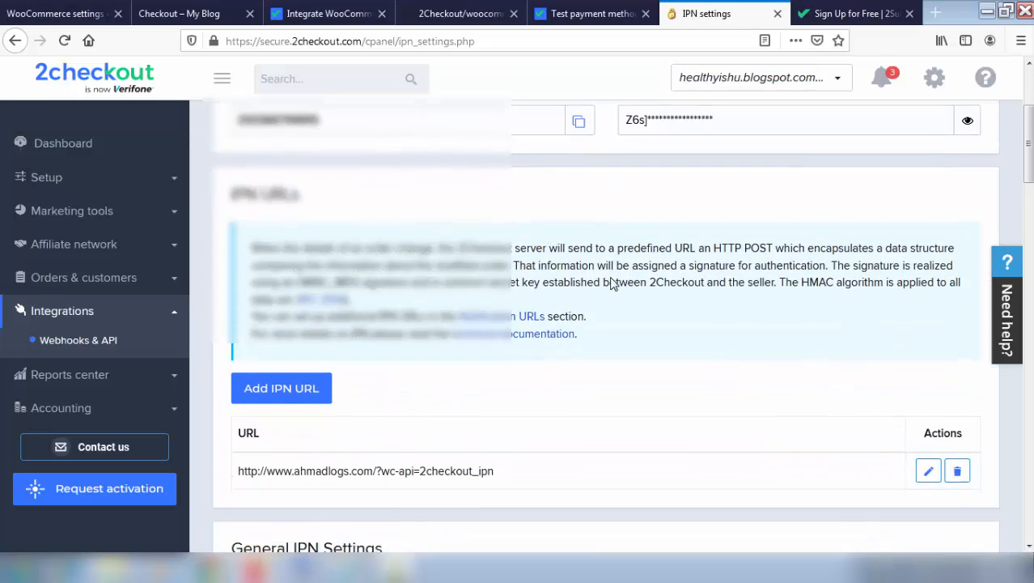
{"action": "scroll", "coordinate": [613, 283], "scroll_direction": "down", "scroll_amount": 1}
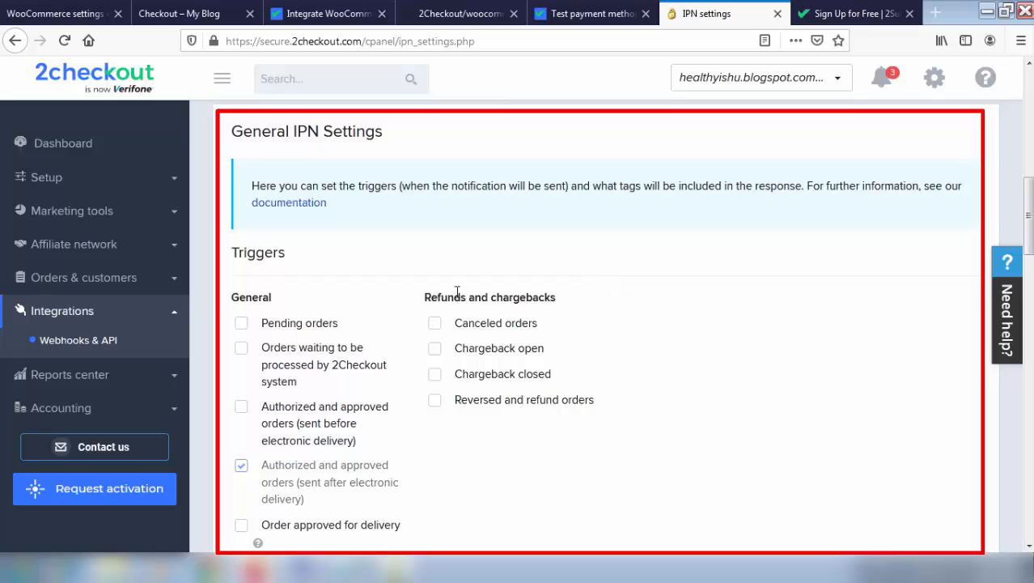
{"action": "left_click", "coordinate": [241, 323]}
{"action": "left_click", "coordinate": [242, 347]}
{"action": "left_click", "coordinate": [241, 407]}
{"action": "left_click", "coordinate": [434, 323]}
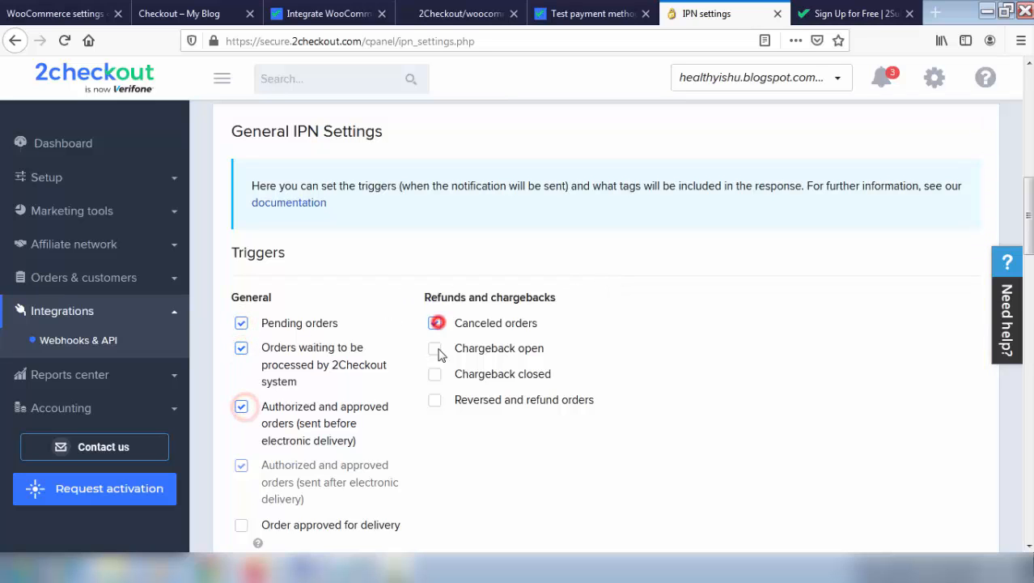
{"action": "left_click", "coordinate": [435, 348]}
{"action": "left_click", "coordinate": [434, 374]}
{"action": "left_click", "coordinate": [434, 399]}
Tick the Order approved, Completed, under-review, Invoice generated and Fraud suspect triggers
{"action": "scroll", "coordinate": [339, 364], "scroll_direction": "down", "scroll_amount": 5}
{"action": "left_click", "coordinate": [242, 293]}
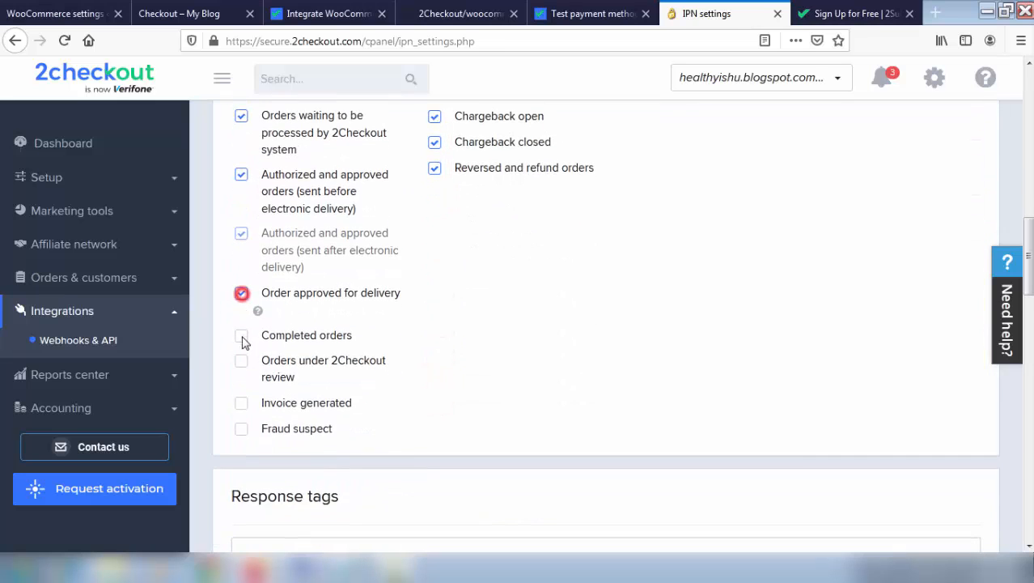
{"action": "left_click", "coordinate": [241, 335]}
{"action": "left_click", "coordinate": [241, 360]}
{"action": "left_click", "coordinate": [242, 402]}
{"action": "left_click", "coordinate": [241, 429]}
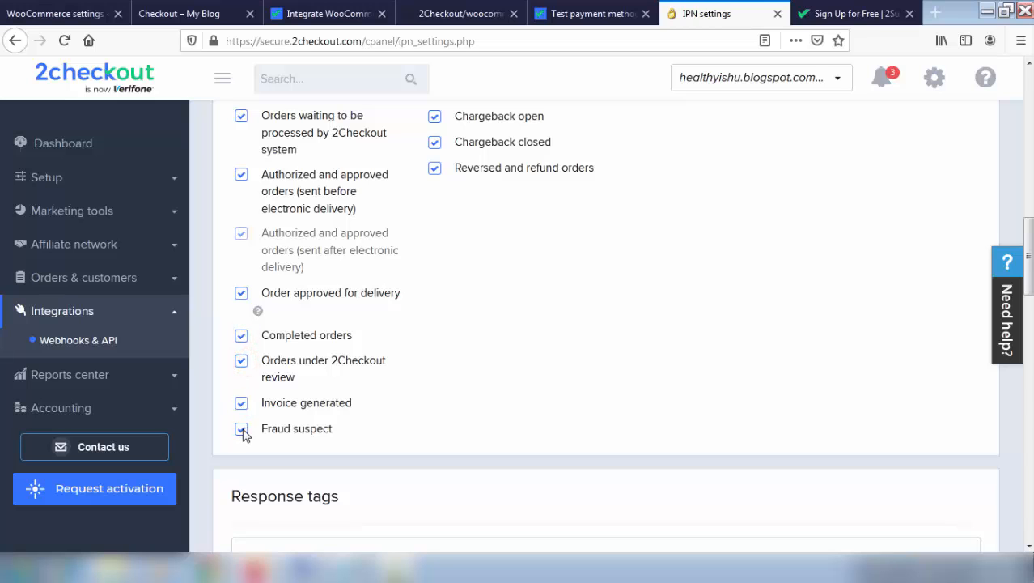
{"action": "scroll", "coordinate": [245, 436], "scroll_direction": "down", "scroll_amount": 4}
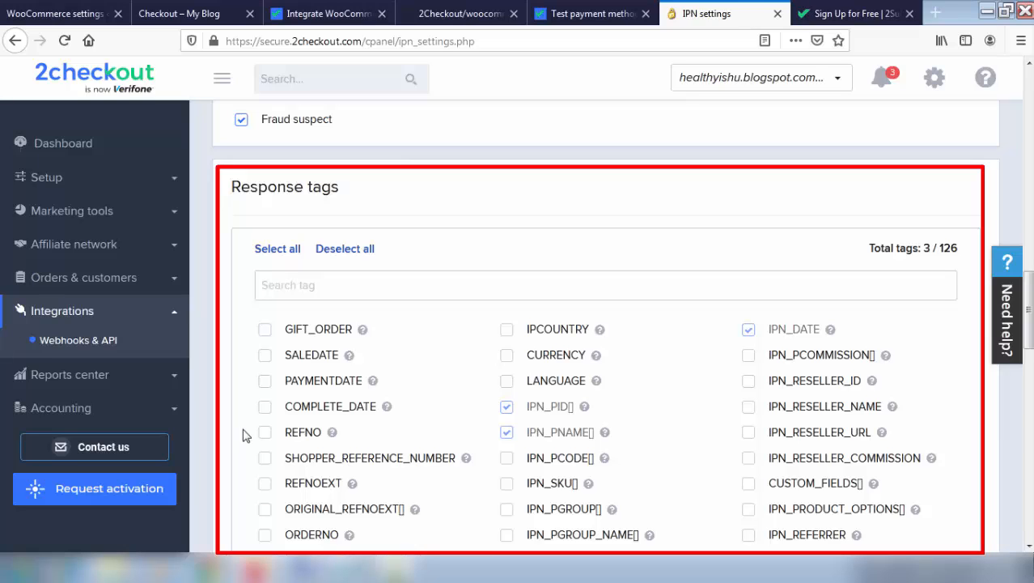
Select all 126 response tags and save the 2Checkout IPN settings
{"action": "left_click", "coordinate": [277, 251]}
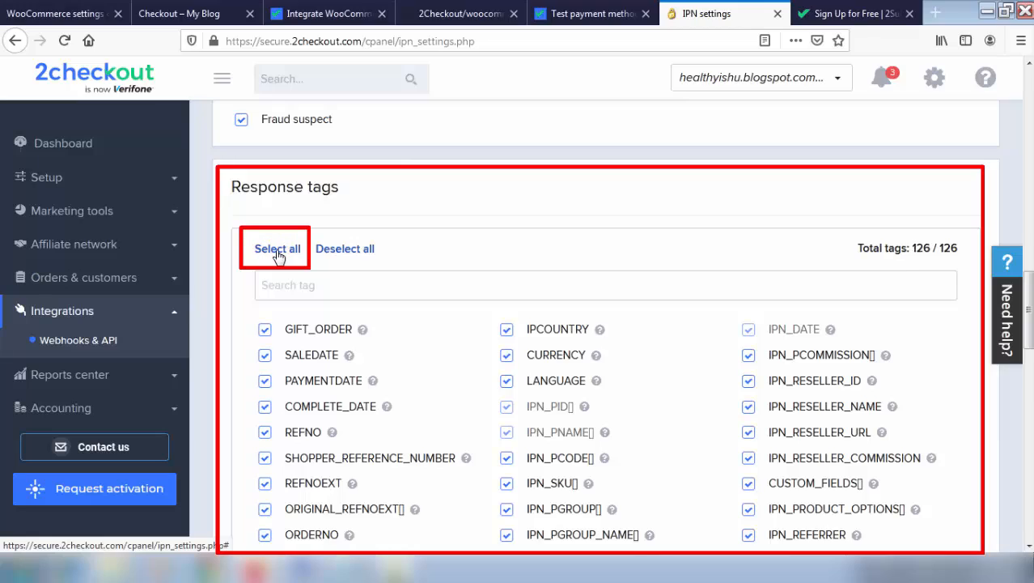
{"action": "scroll", "coordinate": [278, 255], "scroll_direction": "down", "scroll_amount": 10}
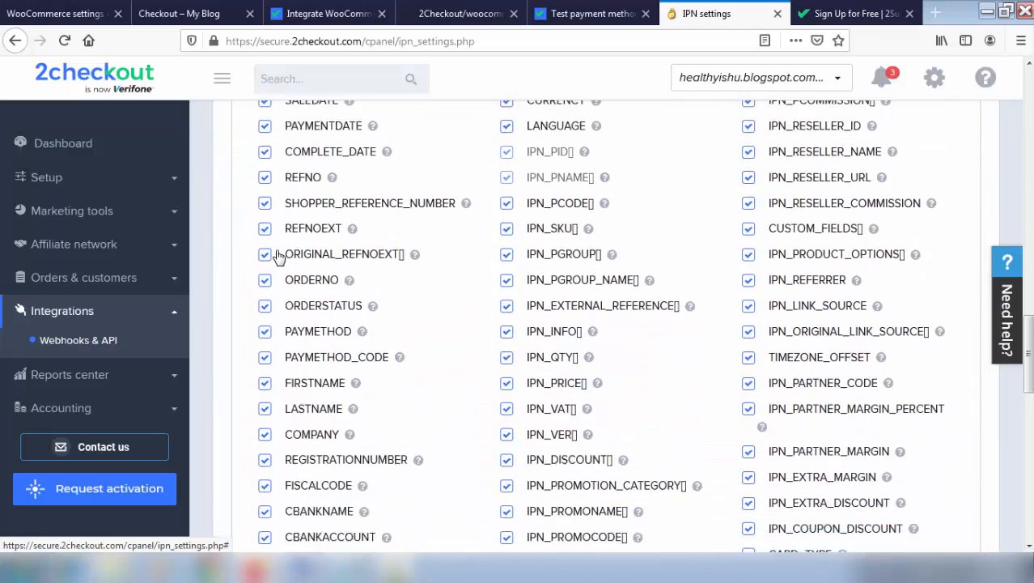
{"action": "scroll", "coordinate": [278, 255], "scroll_direction": "down", "scroll_amount": 4}
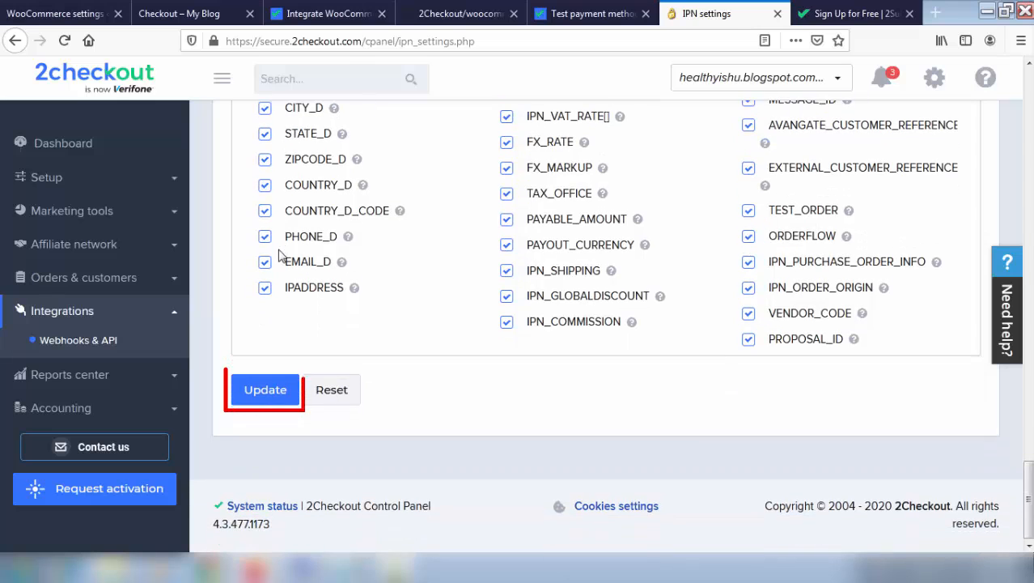
{"action": "left_click", "coordinate": [266, 390]}
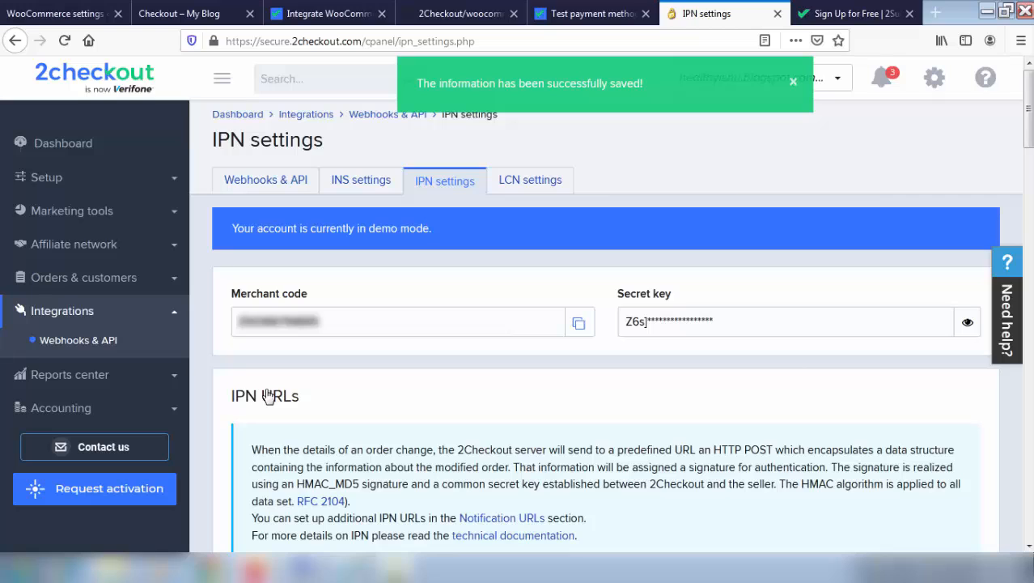
{"action": "left_click", "coordinate": [48, 9]}
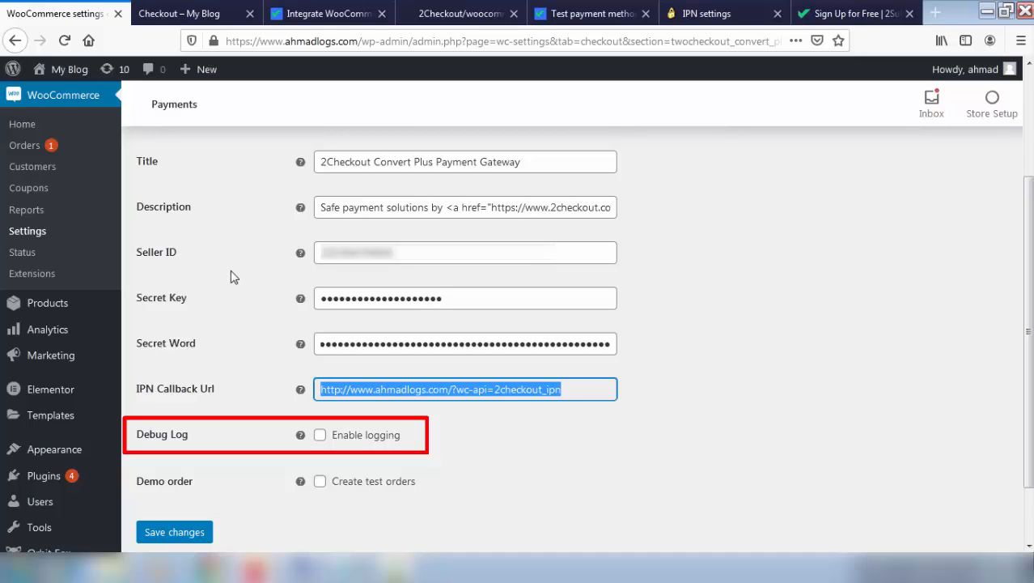
Enable logging and Create test orders for Convert Plus, then save the settings
{"action": "left_click", "coordinate": [321, 436]}
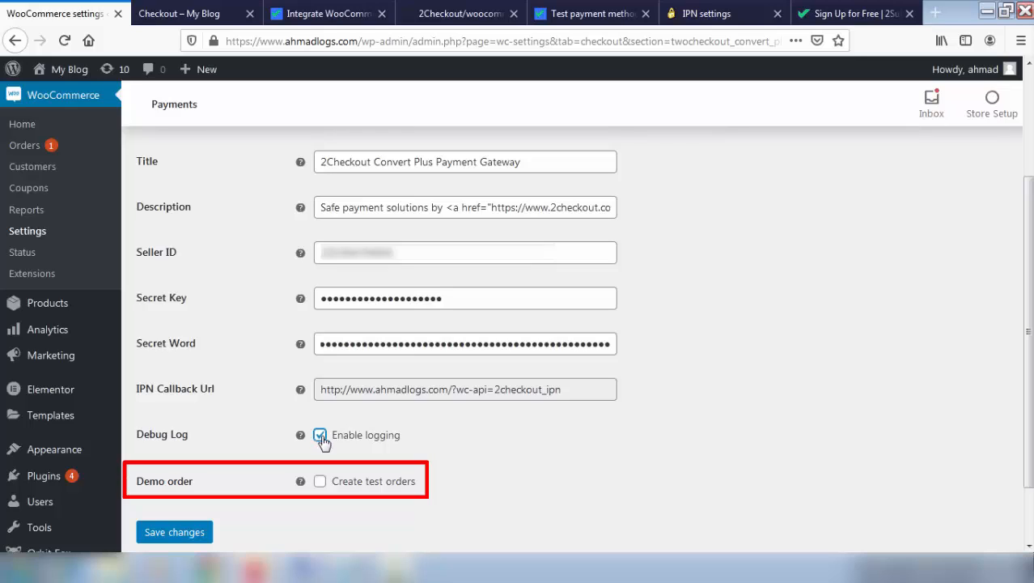
{"action": "left_click", "coordinate": [319, 484]}
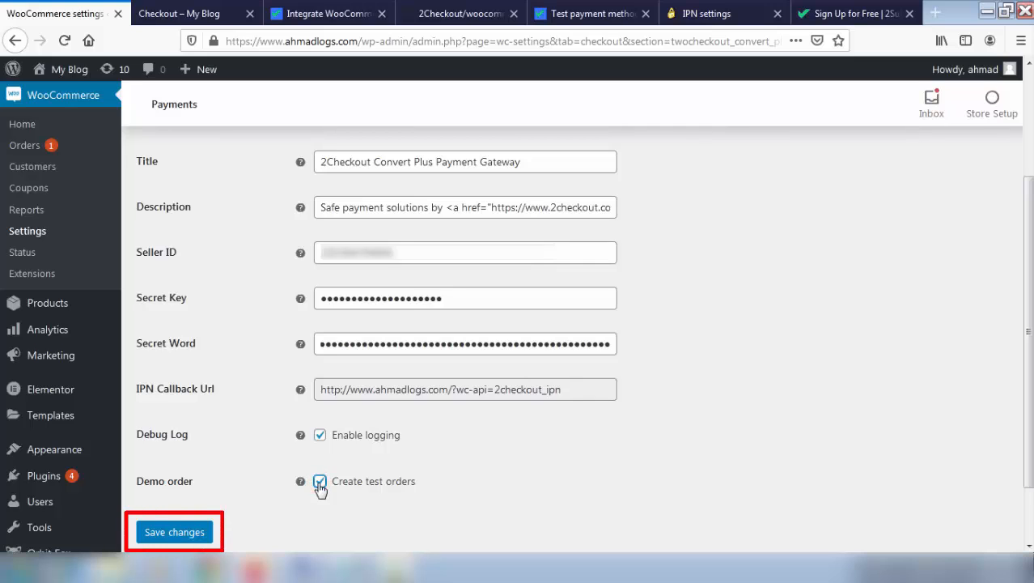
{"action": "left_click", "coordinate": [181, 535]}
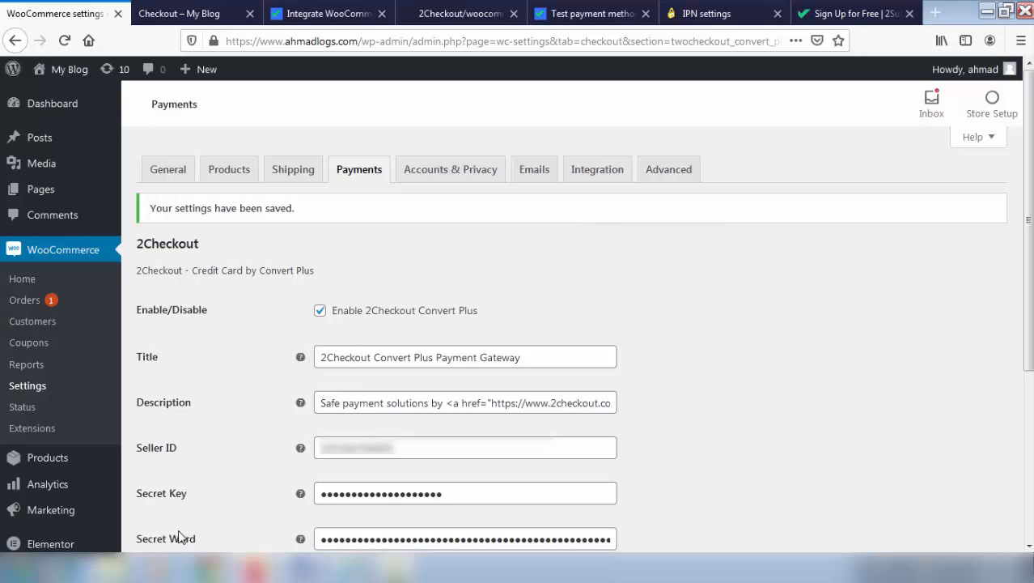
Review the WooCommerce payment methods list and open the Inline gateway's settings
{"action": "left_click", "coordinate": [358, 171]}
{"action": "scroll", "coordinate": [361, 176], "scroll_direction": "down", "scroll_amount": 2}
{"action": "scroll", "coordinate": [361, 175], "scroll_direction": "down", "scroll_amount": 2}
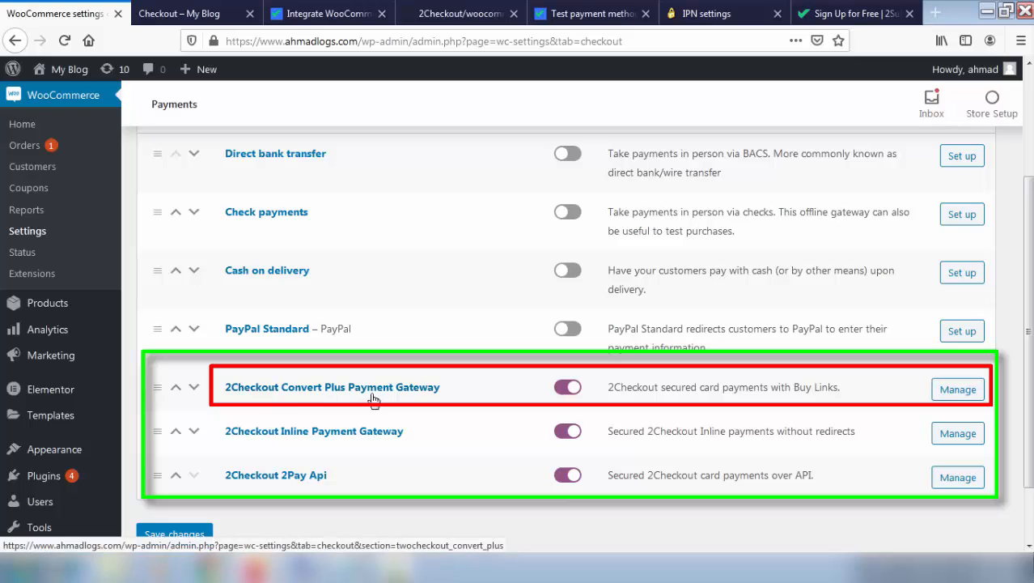
{"action": "scroll", "coordinate": [267, 454], "scroll_direction": "down", "scroll_amount": 2}
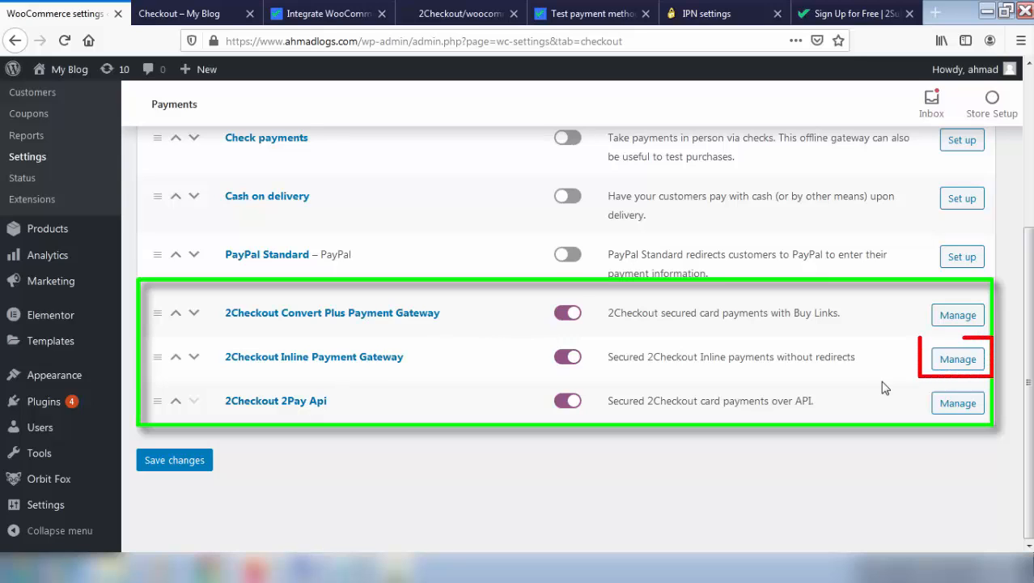
{"action": "left_click", "coordinate": [967, 360]}
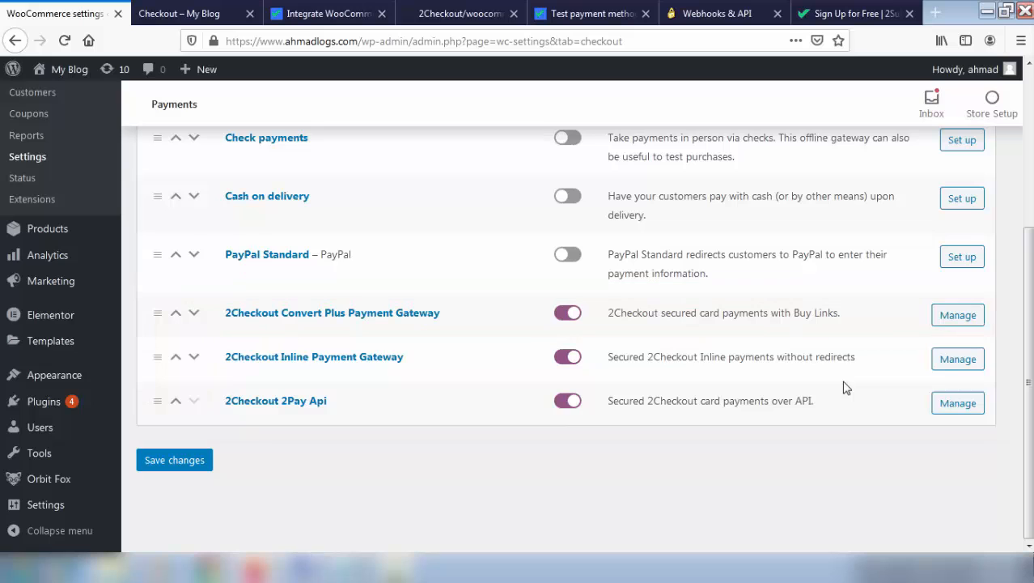
Reload the checkout and place an order with the 2Checkout Convert Plus gateway
{"action": "key", "text": "ctrl+Tab"}
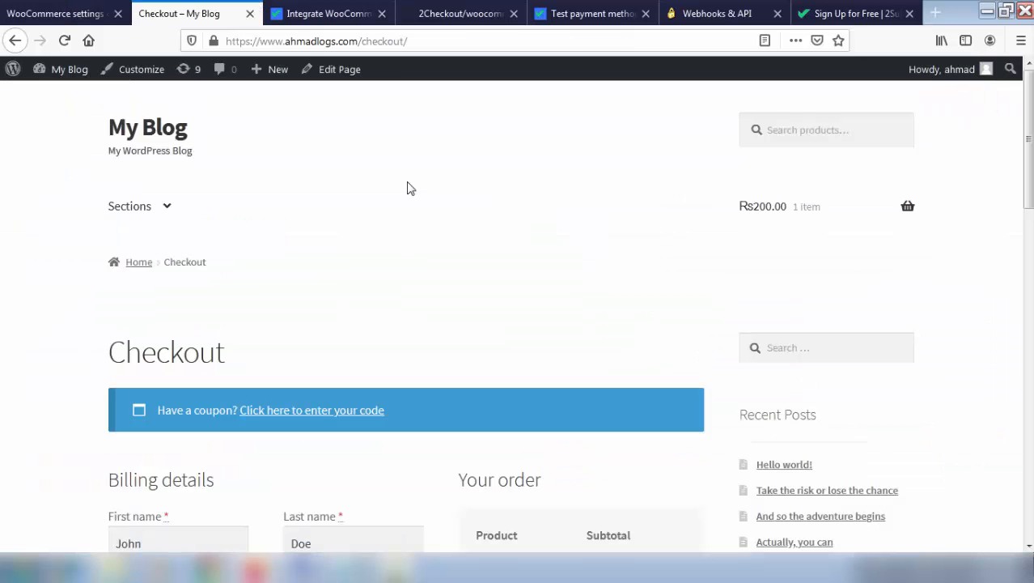
{"action": "scroll", "coordinate": [409, 187], "scroll_direction": "down", "scroll_amount": 5}
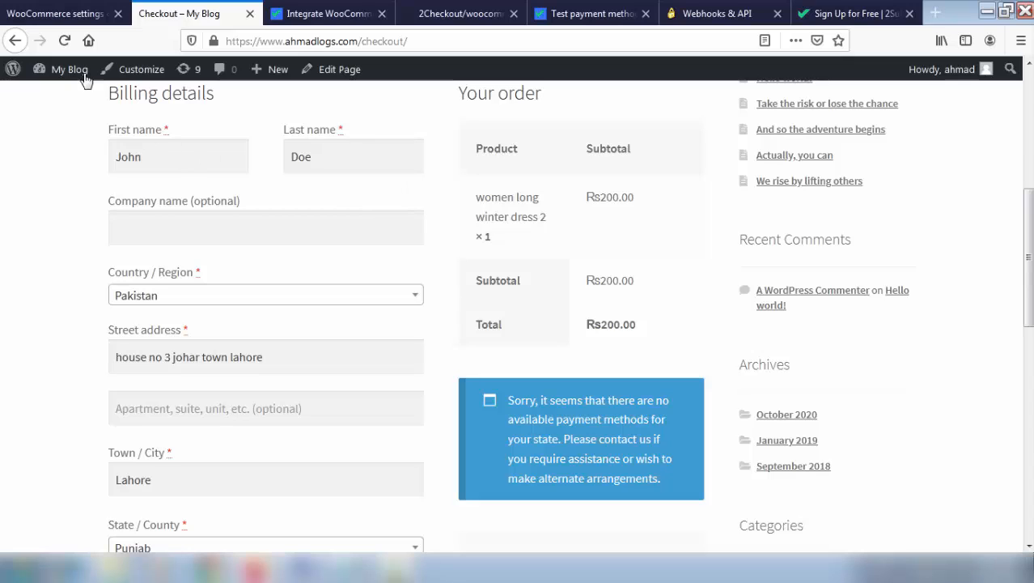
{"action": "left_click", "coordinate": [64, 40]}
{"action": "scroll", "coordinate": [194, 186], "scroll_direction": "down", "scroll_amount": 5}
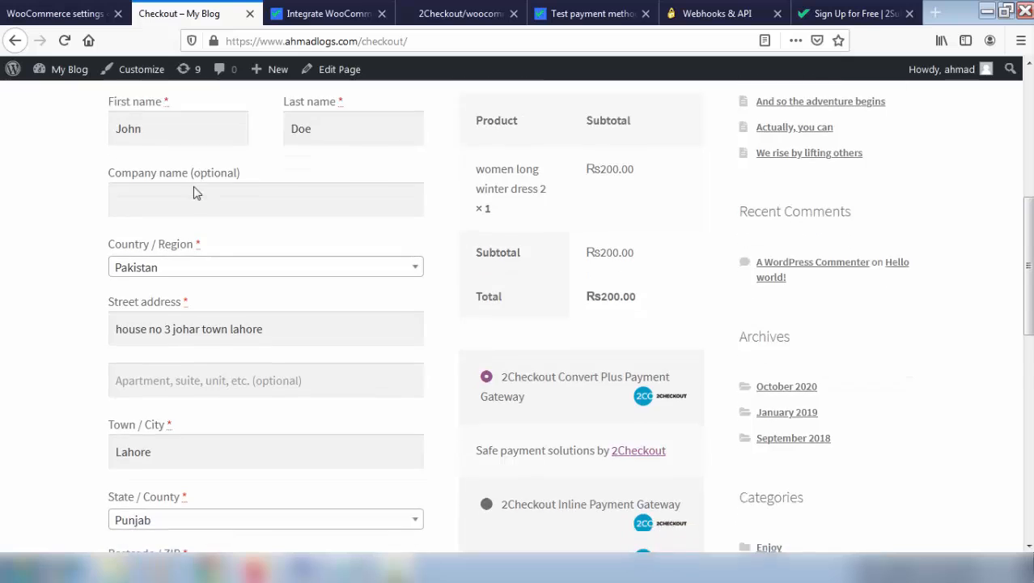
{"action": "scroll", "coordinate": [272, 233], "scroll_direction": "down", "scroll_amount": 1}
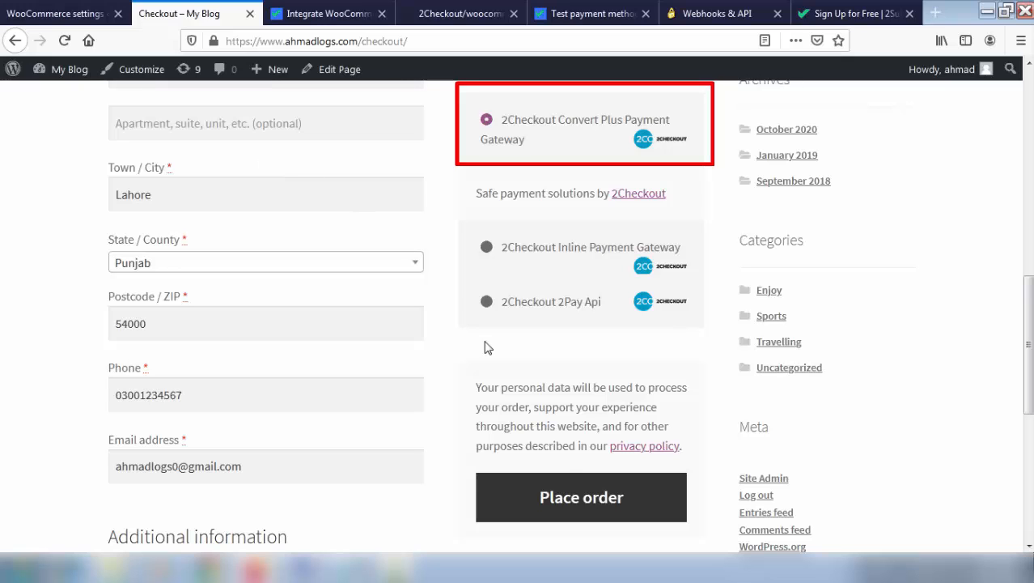
{"action": "left_click", "coordinate": [577, 502]}
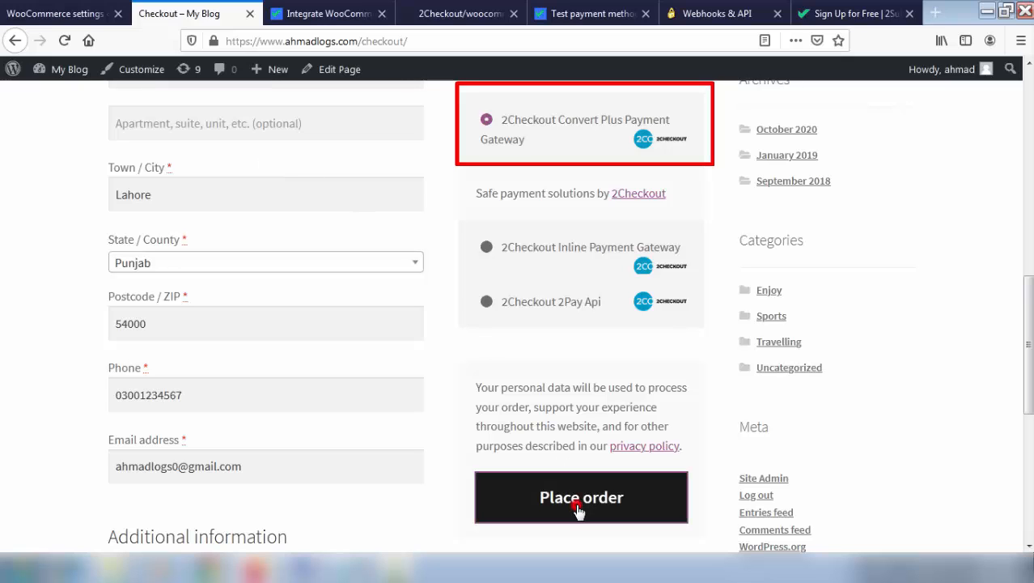
{"action": "scroll", "coordinate": [575, 503], "scroll_direction": "down", "scroll_amount": 2}
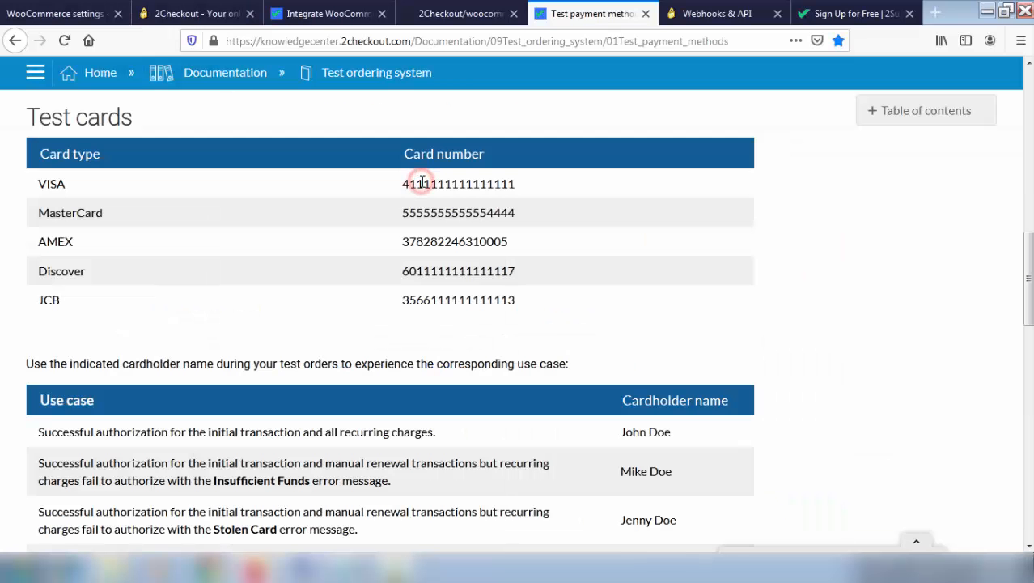
Pay for the order with the copied VISA test card number, expiry 12/33 and a test security code
{"action": "double_click", "coordinate": [422, 182]}
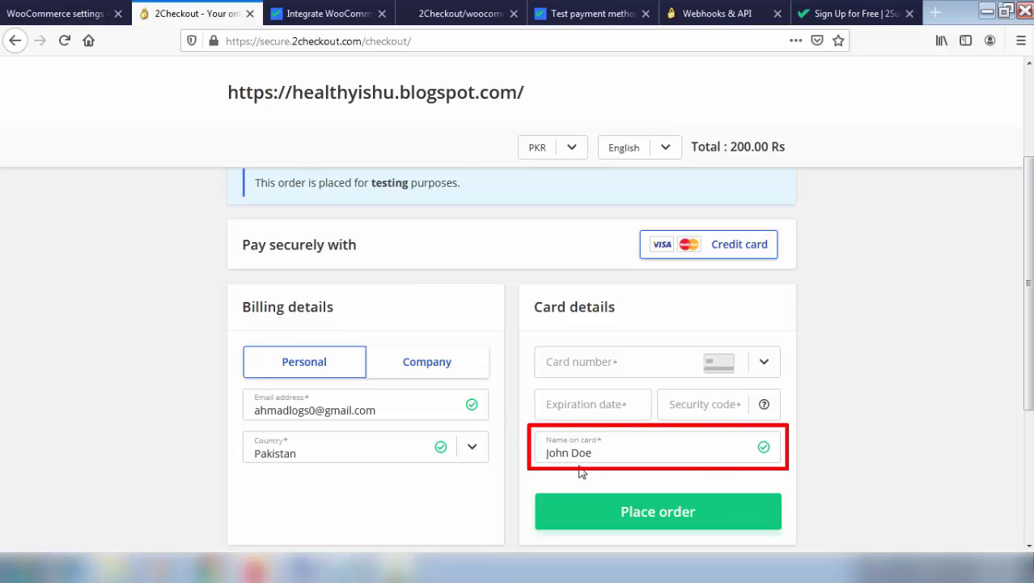
{"action": "left_click", "coordinate": [593, 363]}
{"action": "key", "text": "ctrl+v"}
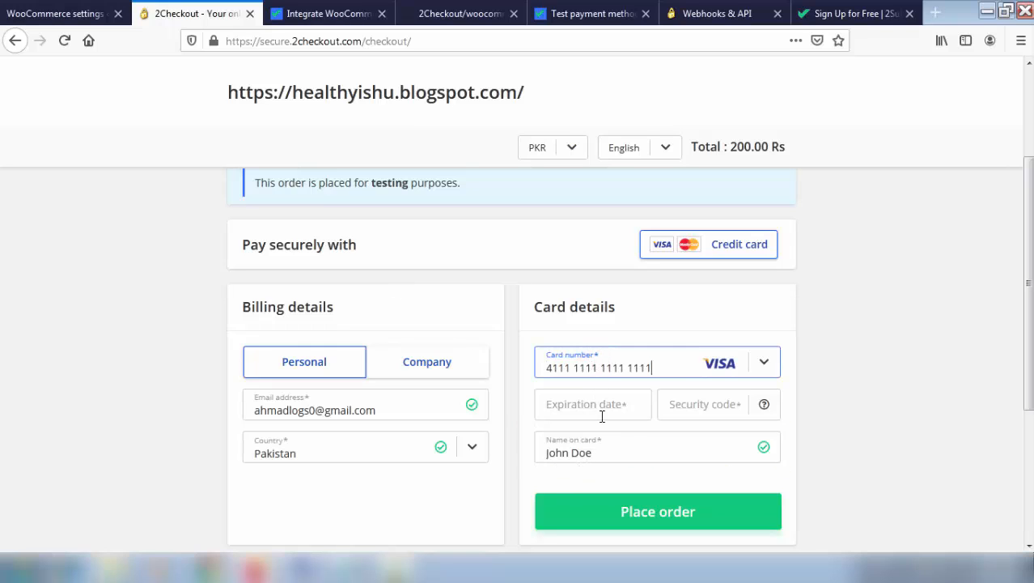
{"action": "left_click", "coordinate": [601, 413]}
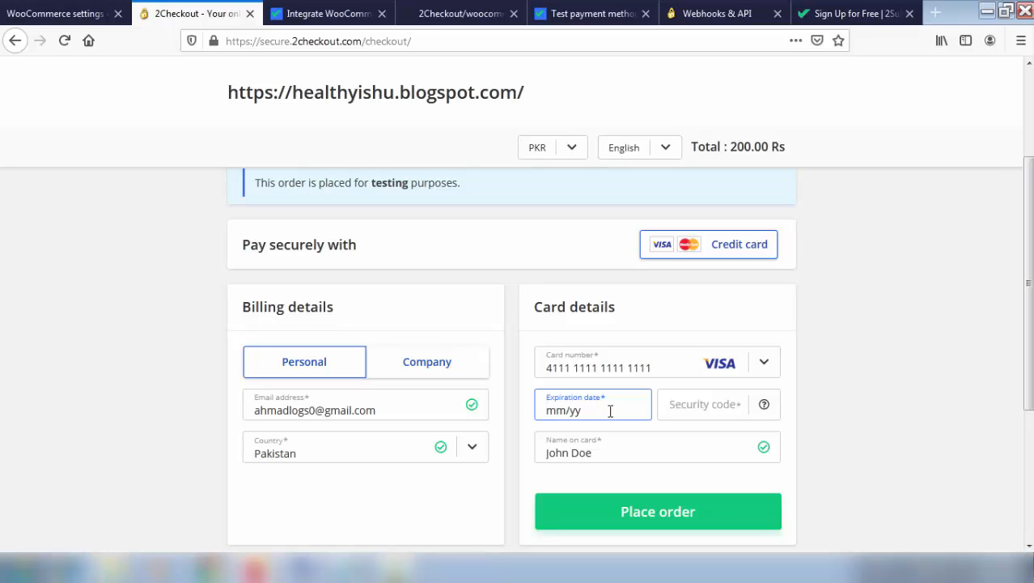
{"action": "type", "text": "12/33"}
{"action": "left_click", "coordinate": [673, 405]}
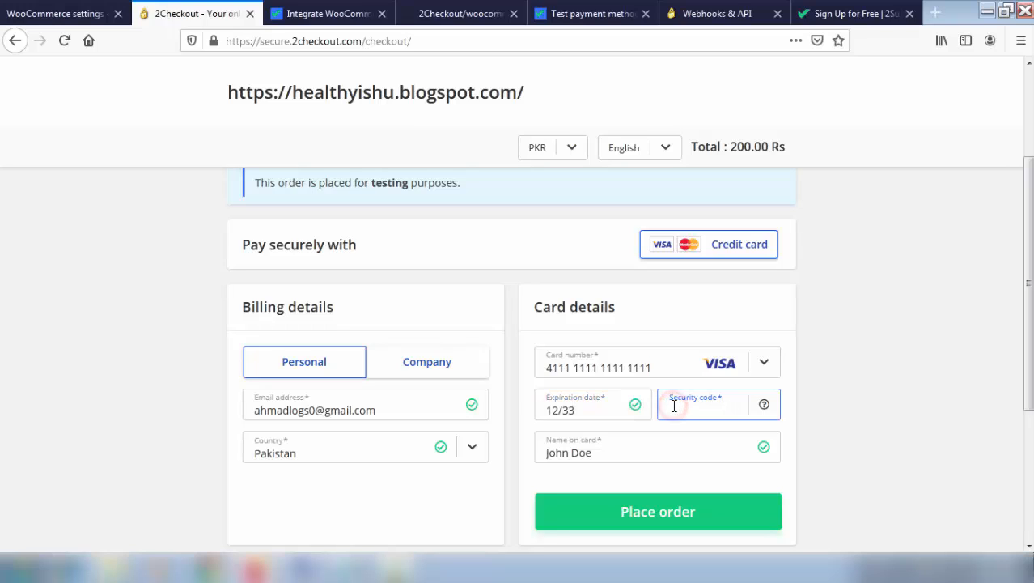
{"action": "type", "text": "123"}
{"action": "left_click", "coordinate": [660, 522]}
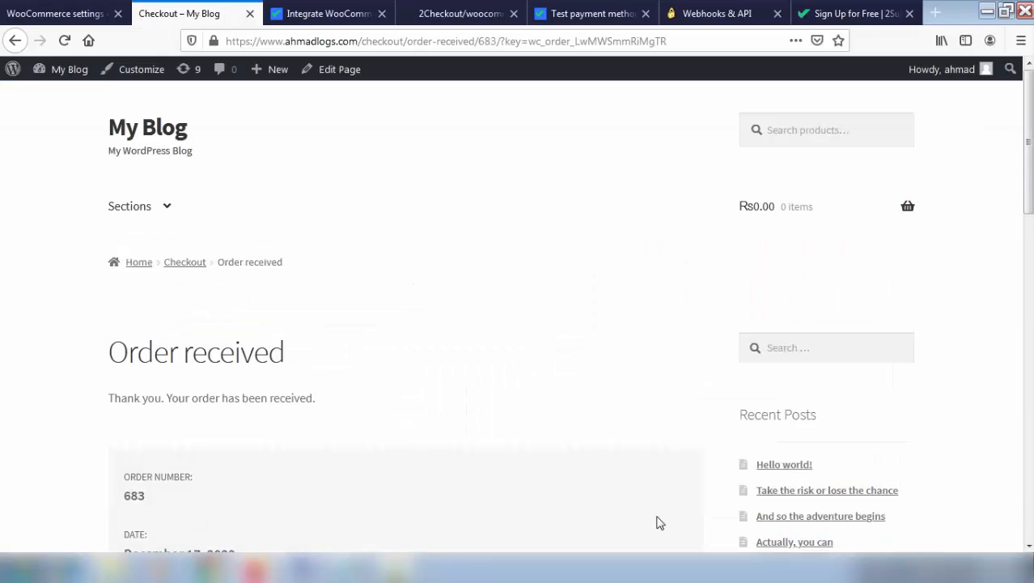
Scroll down the checkout page to the 2Checkout payment options
{"action": "scroll", "coordinate": [660, 522], "scroll_direction": "down", "scroll_amount": 5}
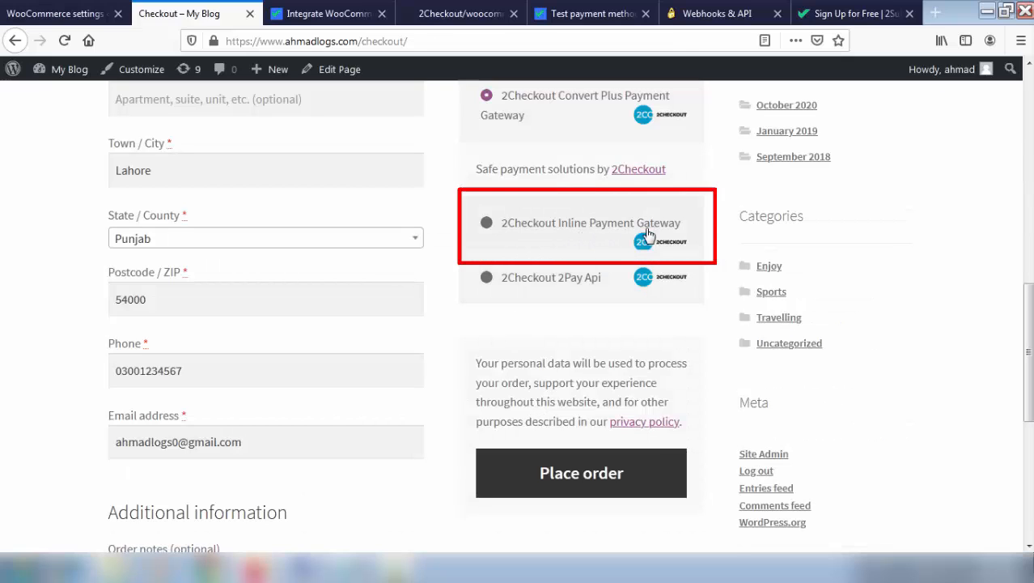
Order via 2Checkout Inline, paying in the popup with expiry 1225 and a test security code
{"action": "left_click", "coordinate": [485, 223]}
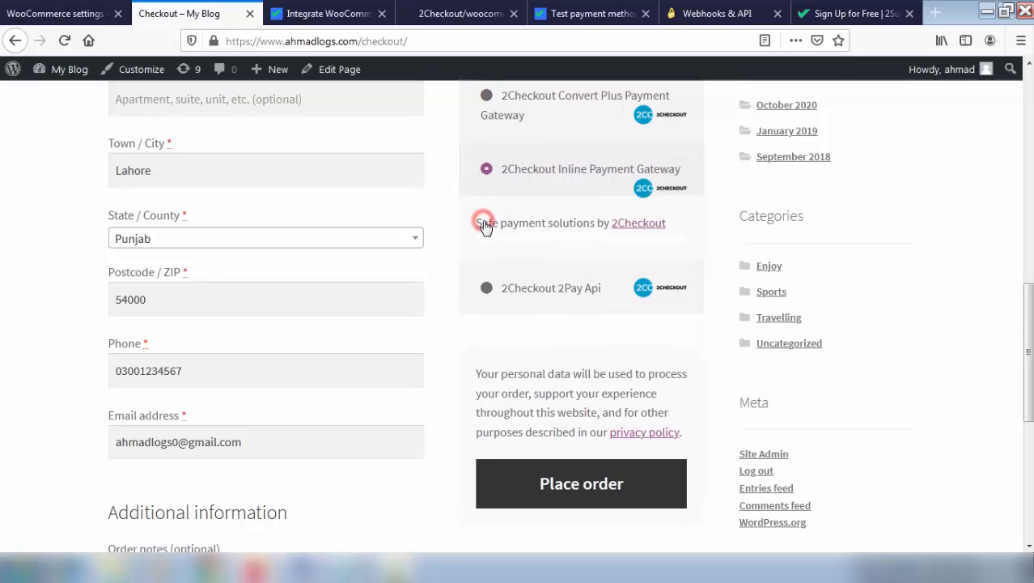
{"action": "left_click", "coordinate": [578, 495]}
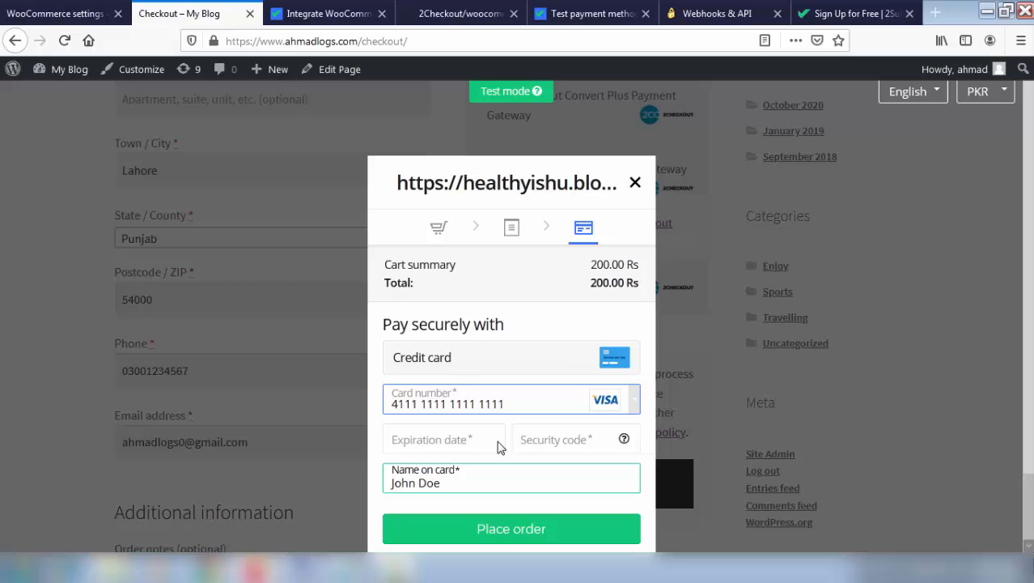
{"action": "left_click", "coordinate": [461, 438]}
{"action": "type", "text": "1225"}
{"action": "key", "text": "Tab"}
{"action": "type", "text": "123"}
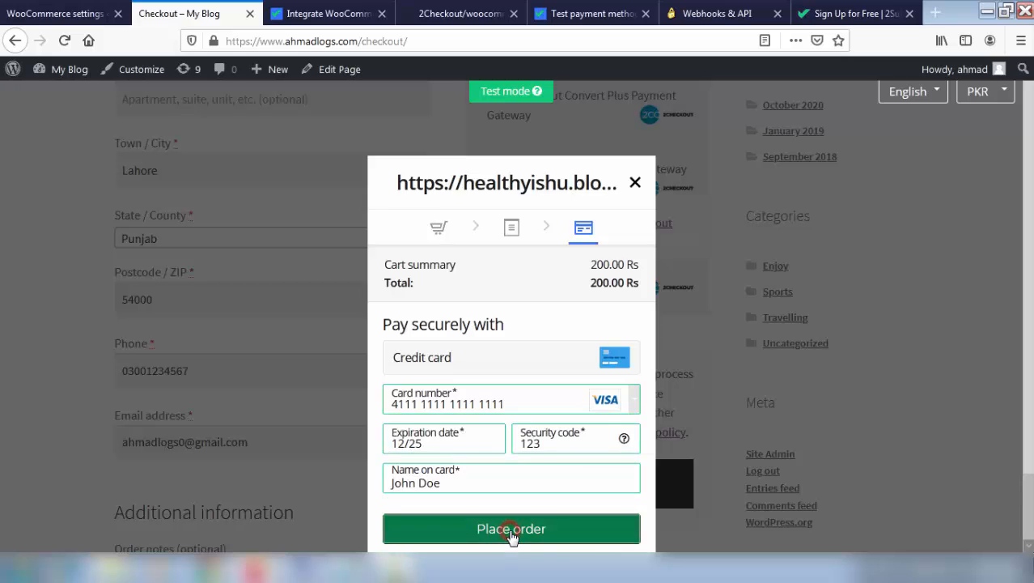
{"action": "left_click", "coordinate": [512, 530]}
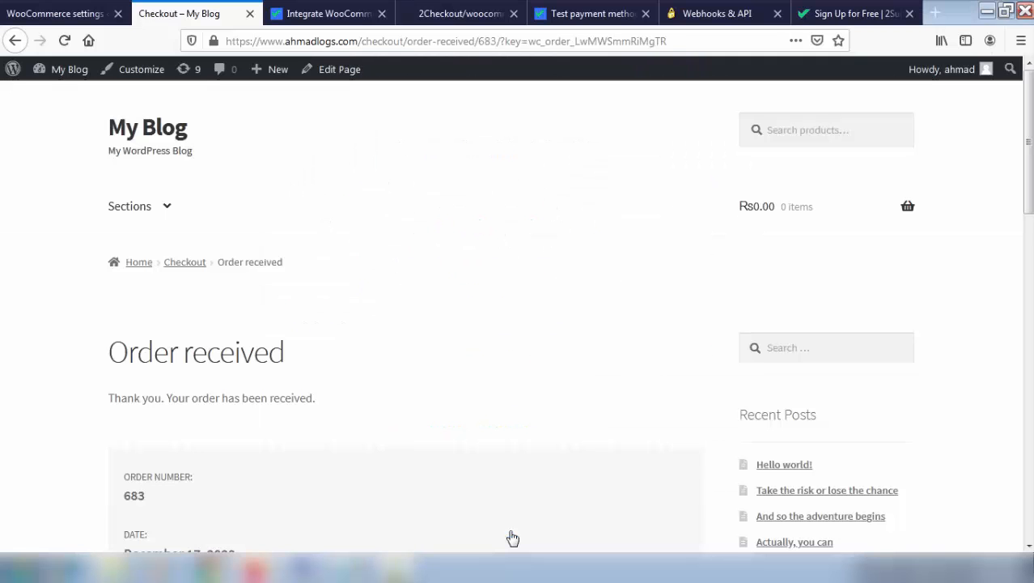
{"action": "scroll", "coordinate": [513, 537], "scroll_direction": "down", "scroll_amount": 5}
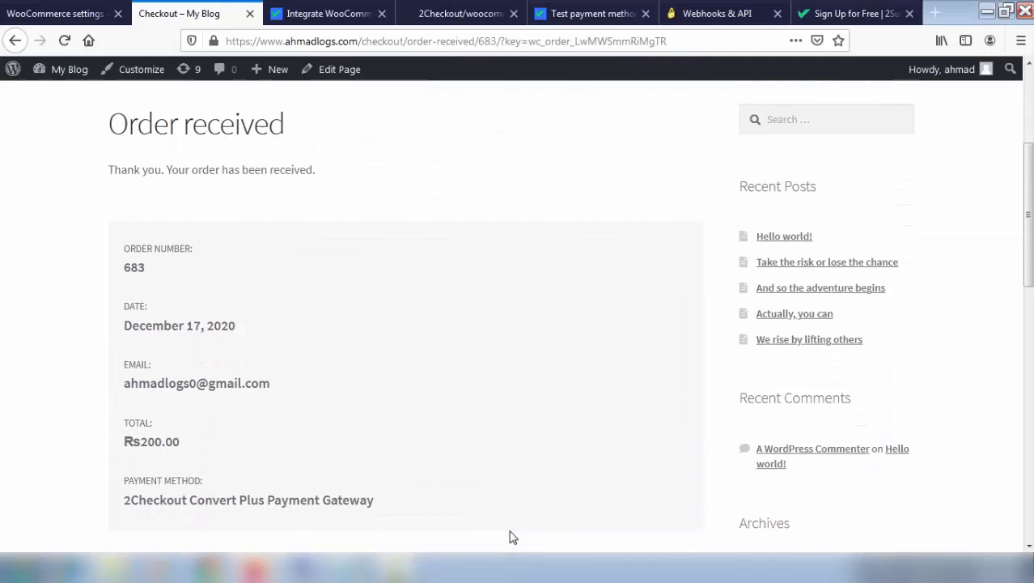